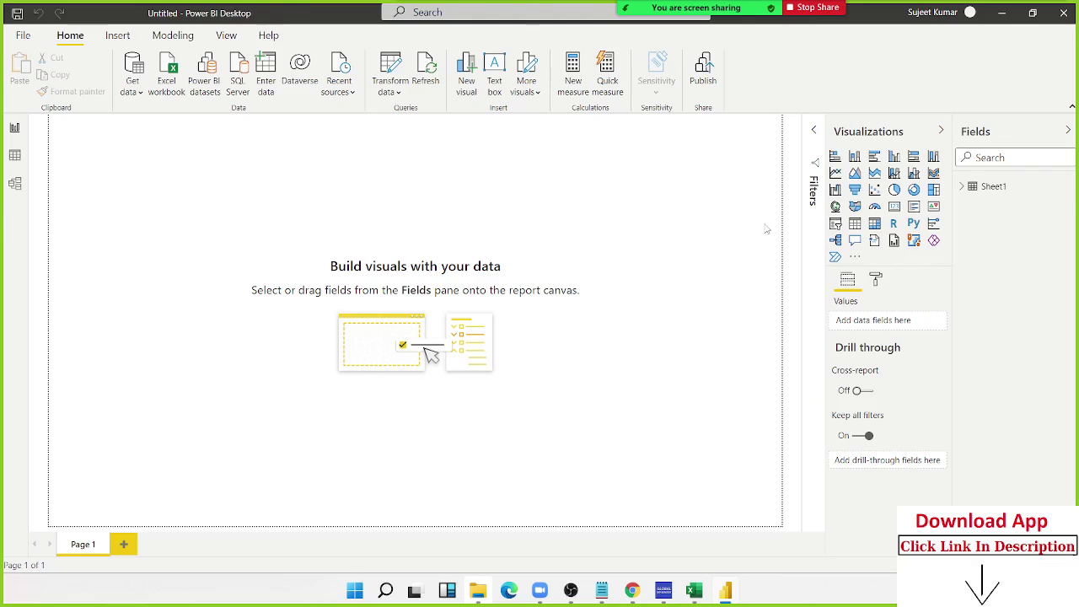
Show the Sheet1 table in Data view and look over its Name column.
left_click(965, 187)
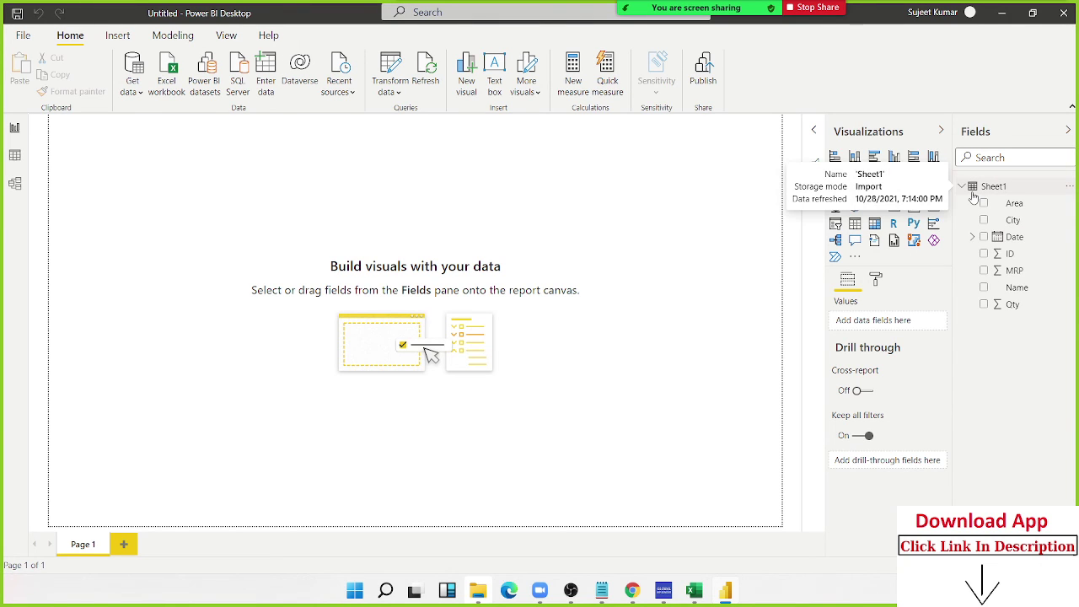
left_click(17, 157)
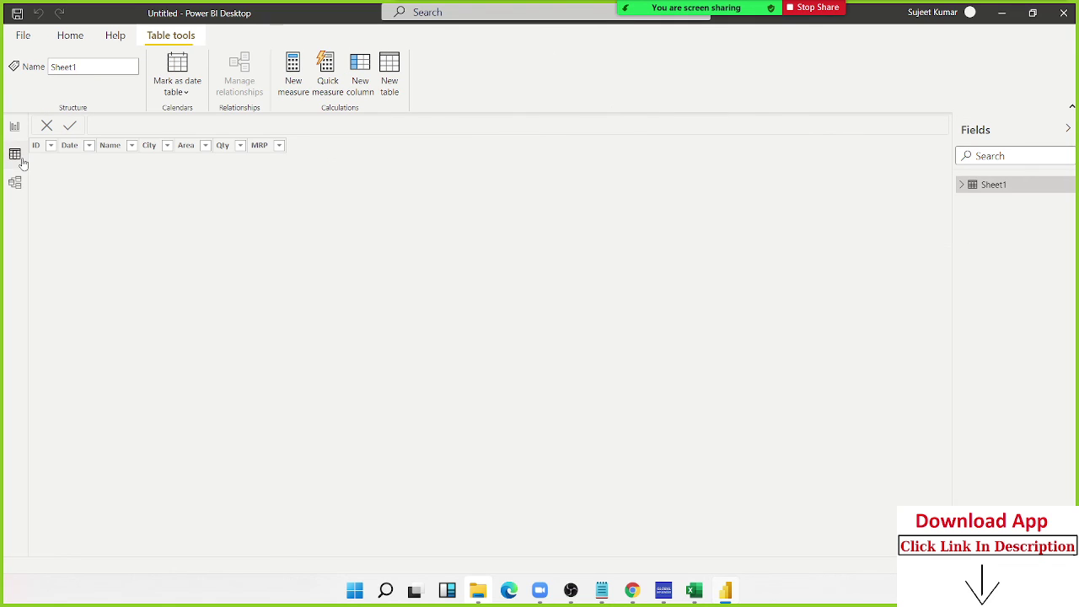
left_click(958, 184)
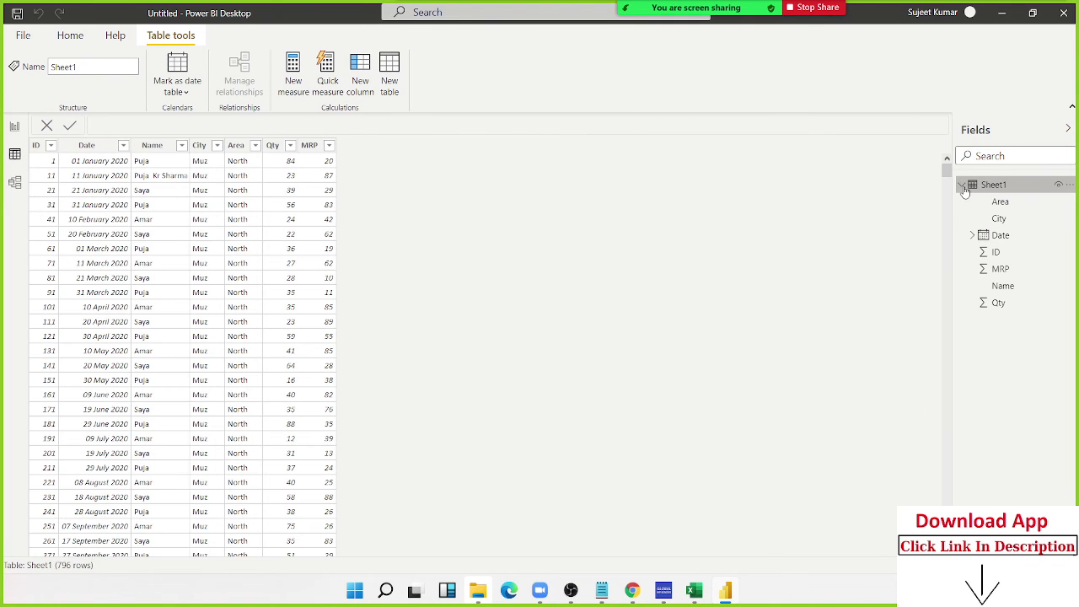
left_click(187, 249)
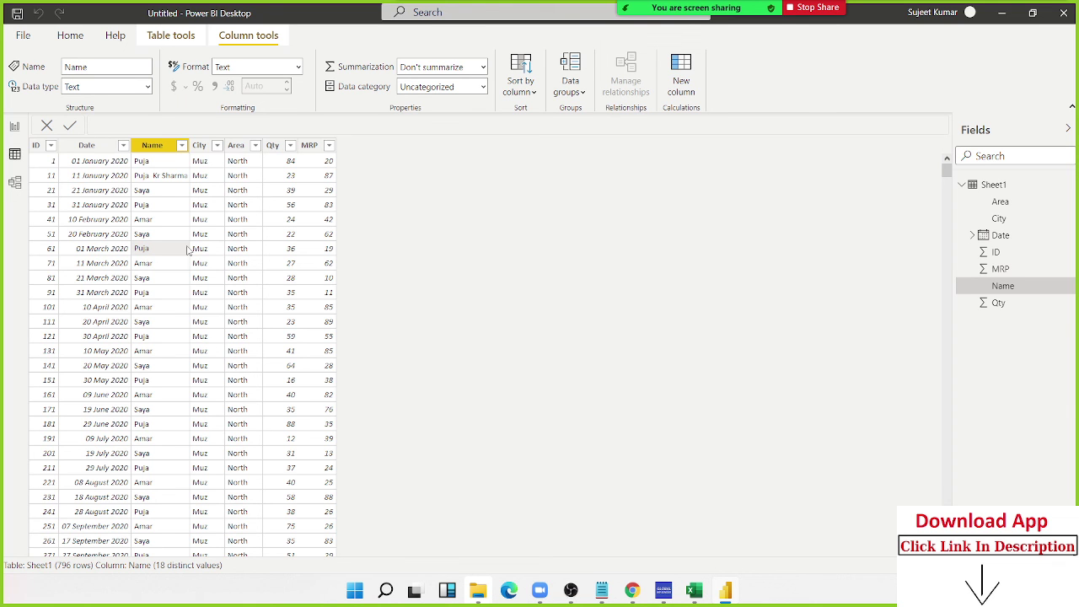
scroll(192, 339, "down", 8)
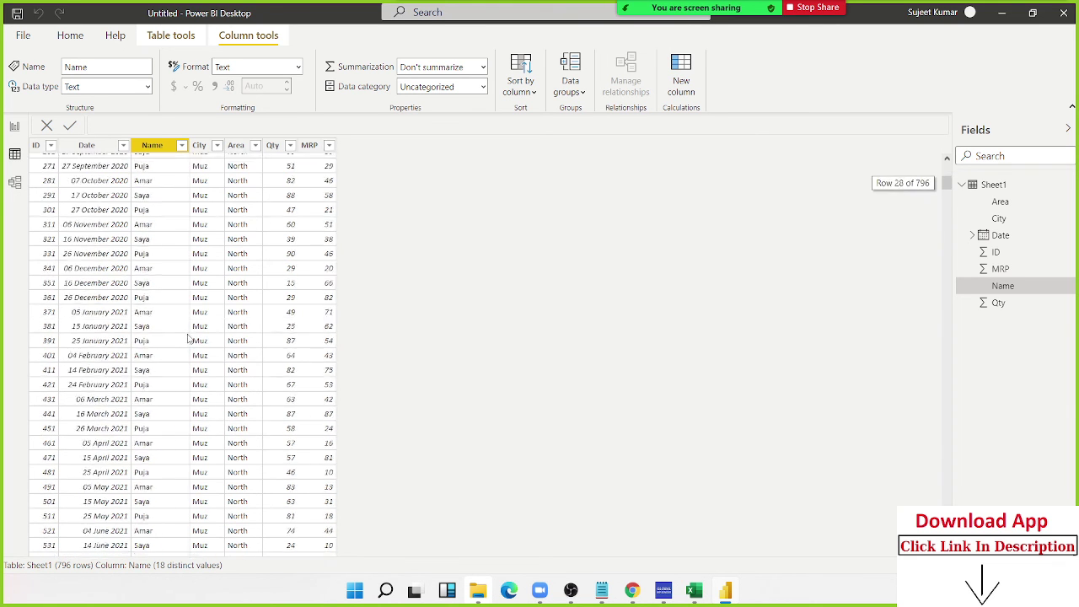
scroll(192, 339, "down", 7)
scroll(199, 338, "up", 15)
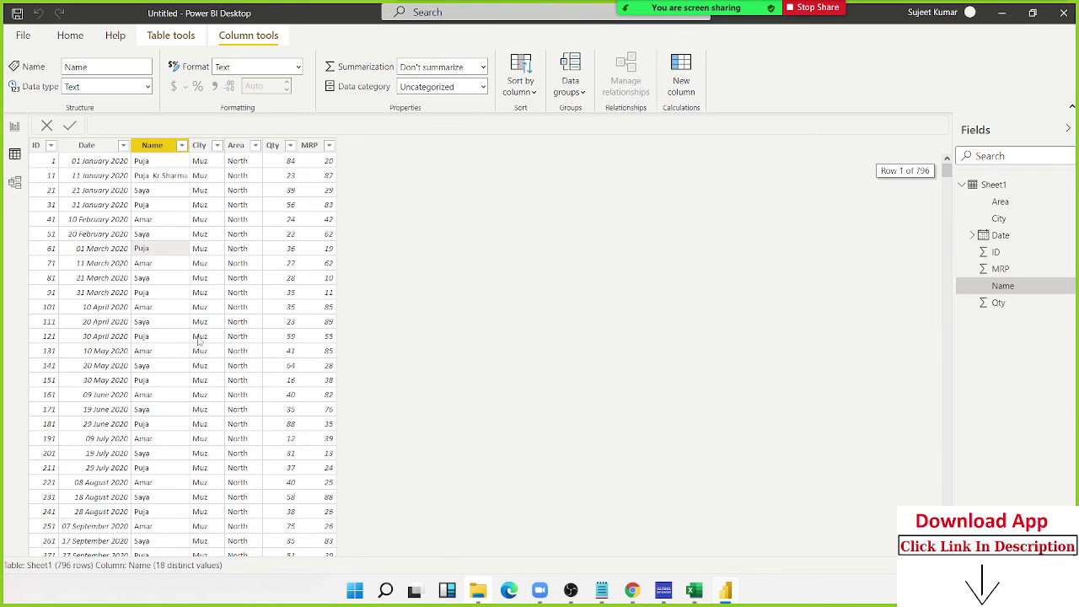
Check the City filter options, an Amar row and the Area column, then show the table tools.
left_click(217, 145)
left_click(168, 192)
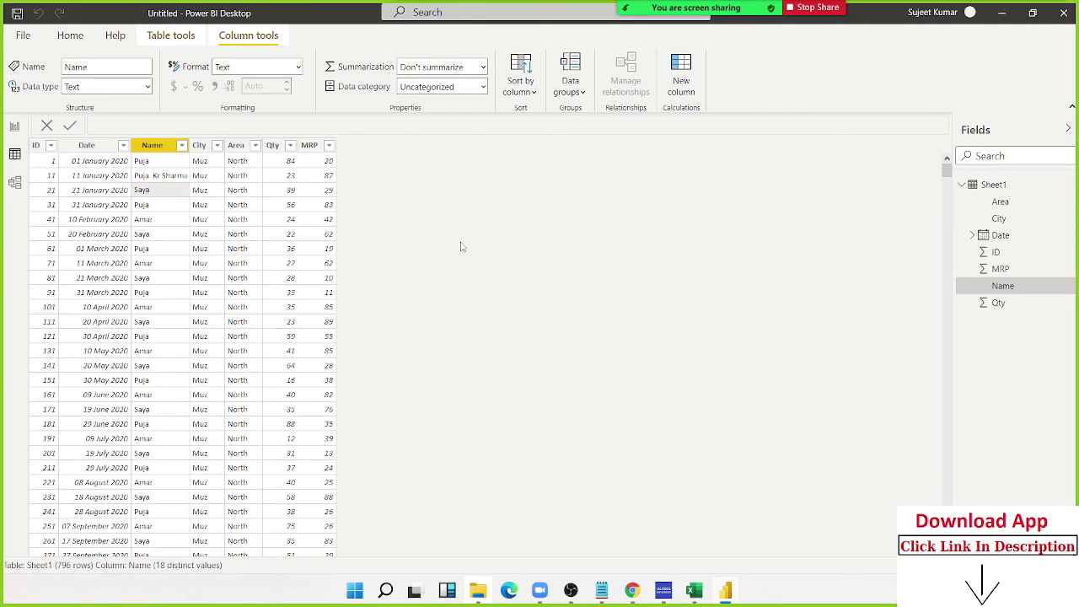
left_click(167, 222)
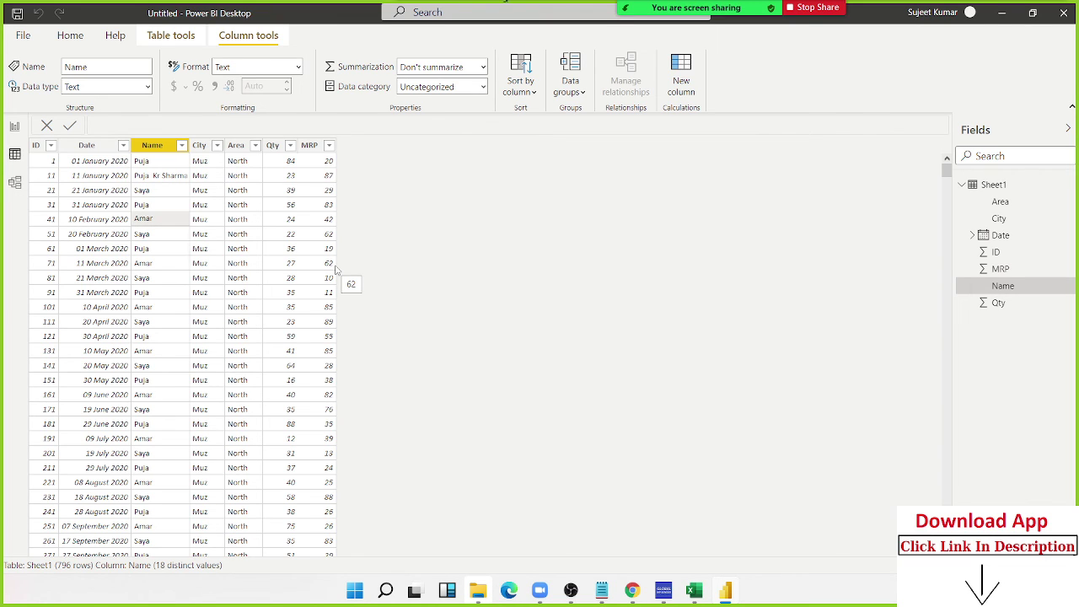
left_click(238, 248)
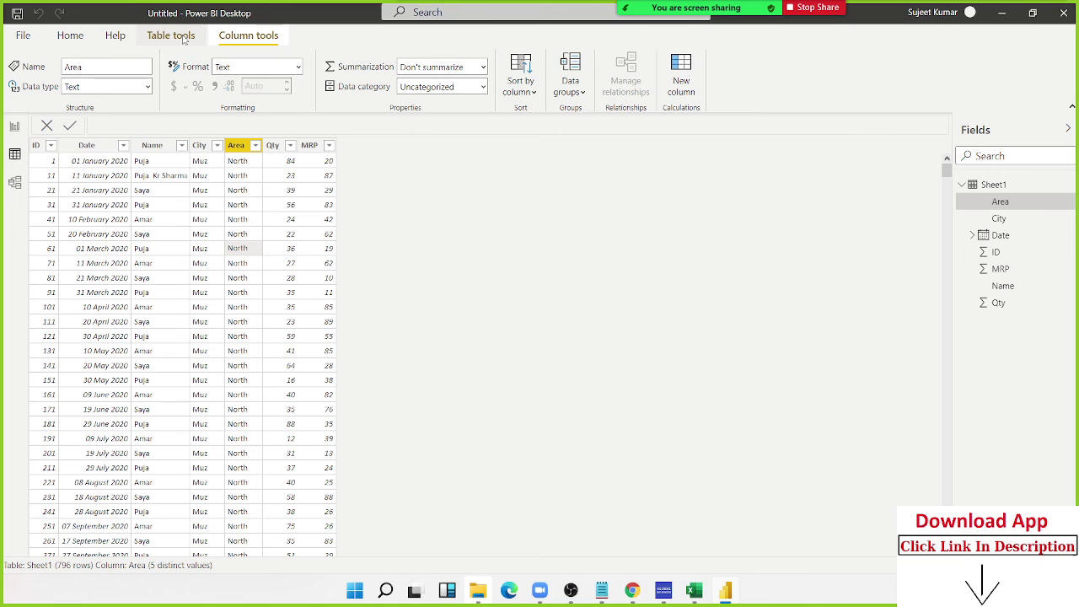
left_click(183, 38)
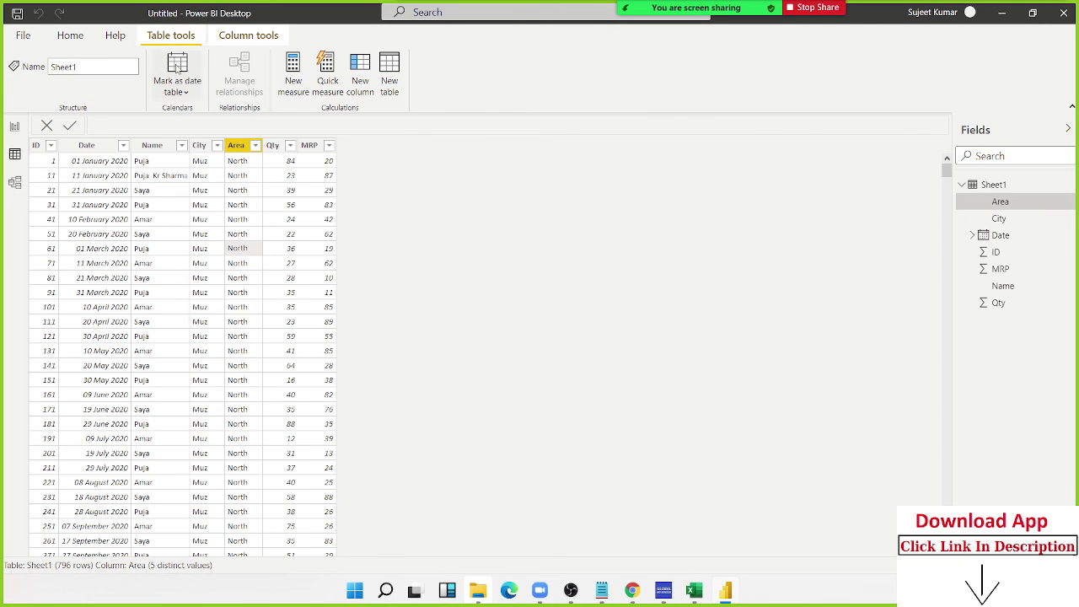
Start a new calculated table and name it Amar.
left_click(389, 81)
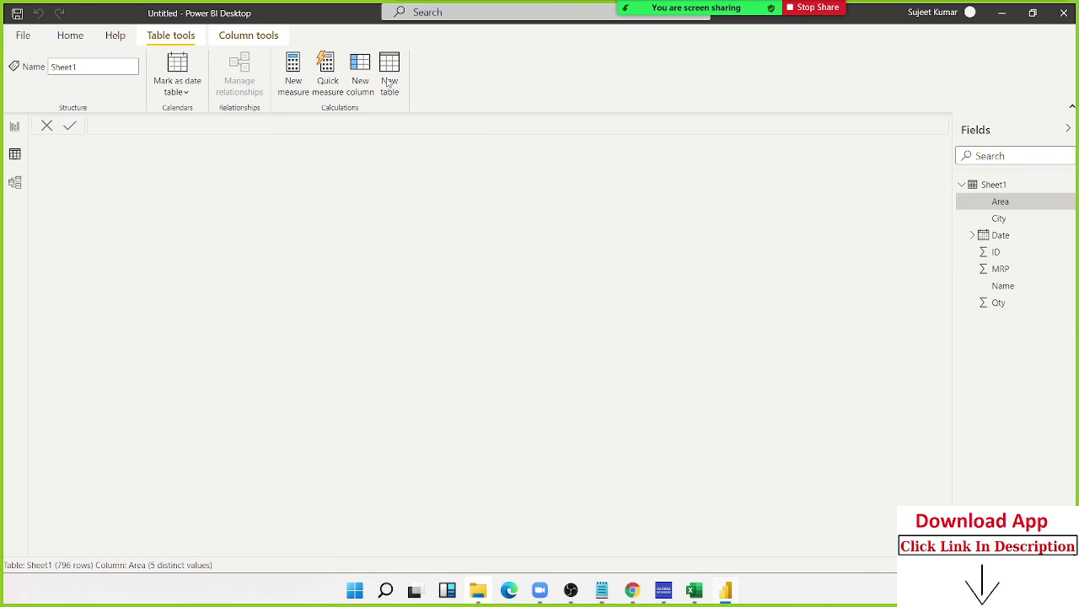
double_click(118, 123)
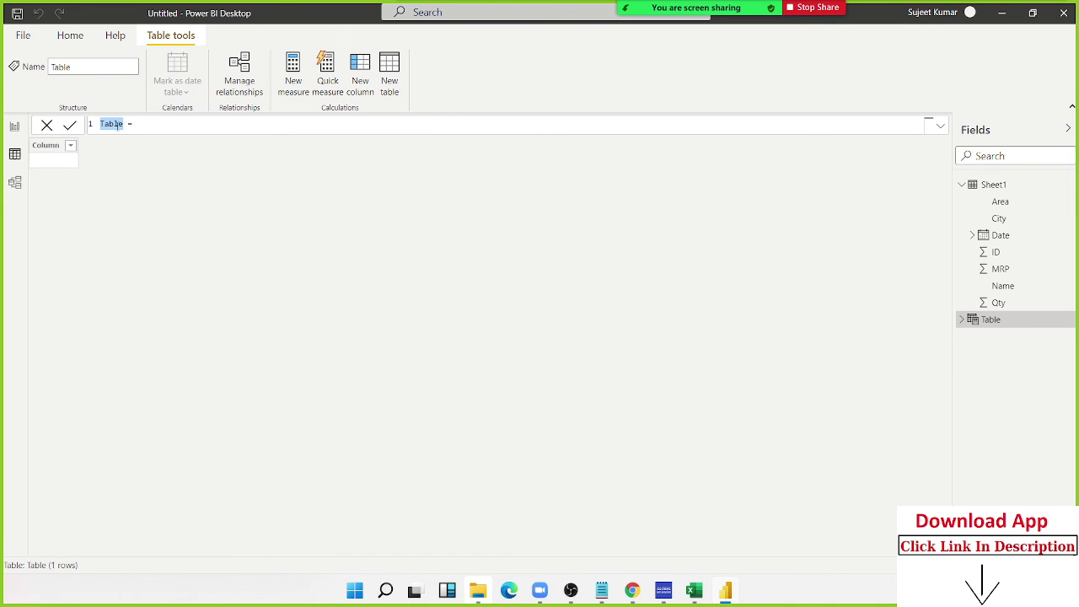
type("Ama")
type("t")
key("BackSpace")
Define it as FILTER(Sheet1,Sheet1[Name]="Amar"), producing 52 rows.
type("r = ")
type("fil")
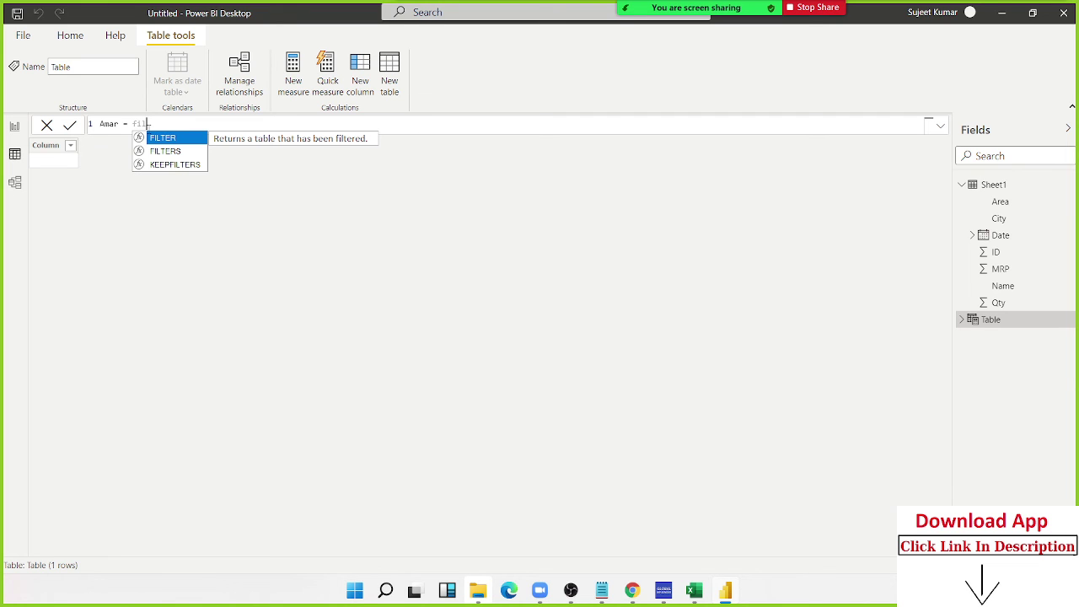
key("Tab")
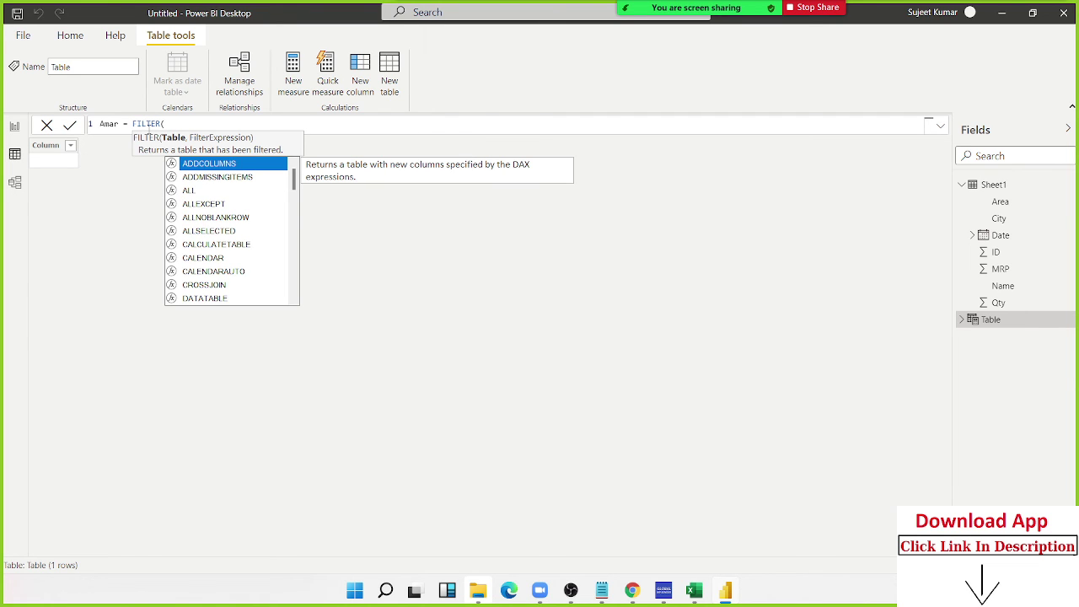
type("d")
key("BackSpace")
type("sh")
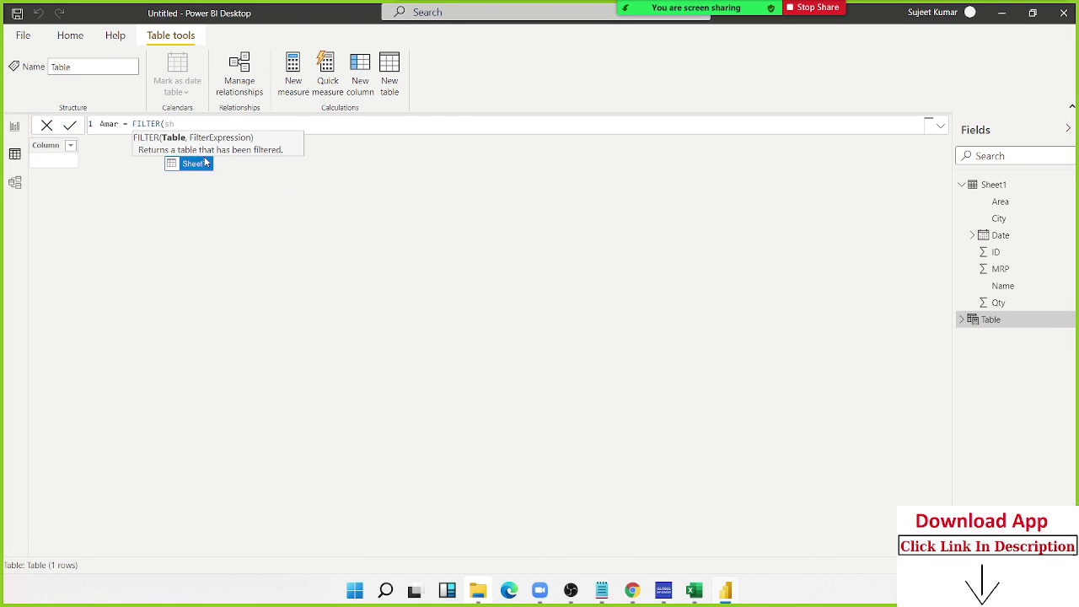
left_click(194, 163)
type(",")
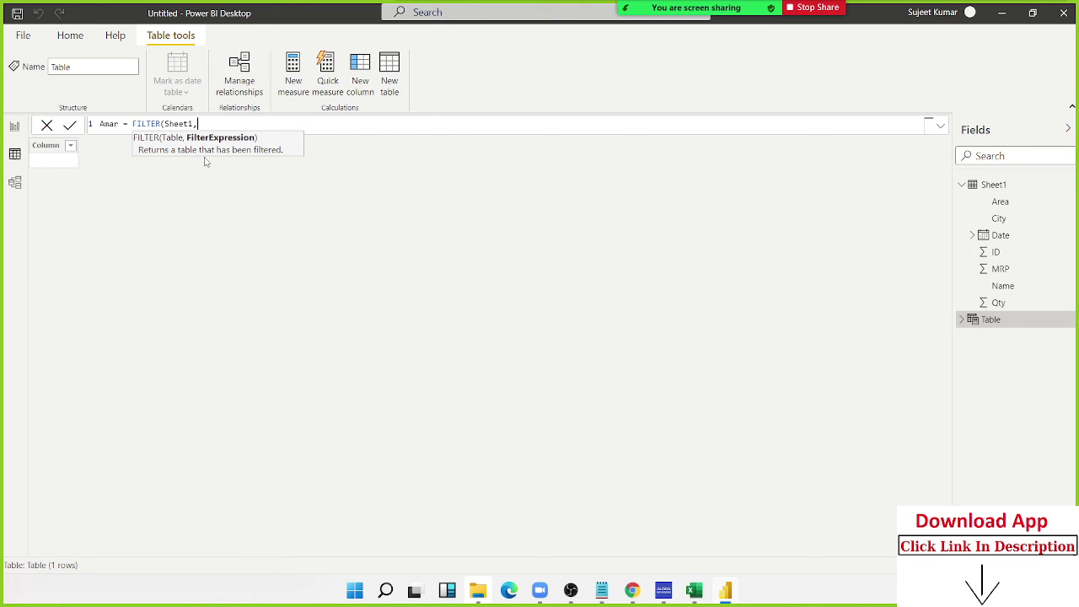
type("name")
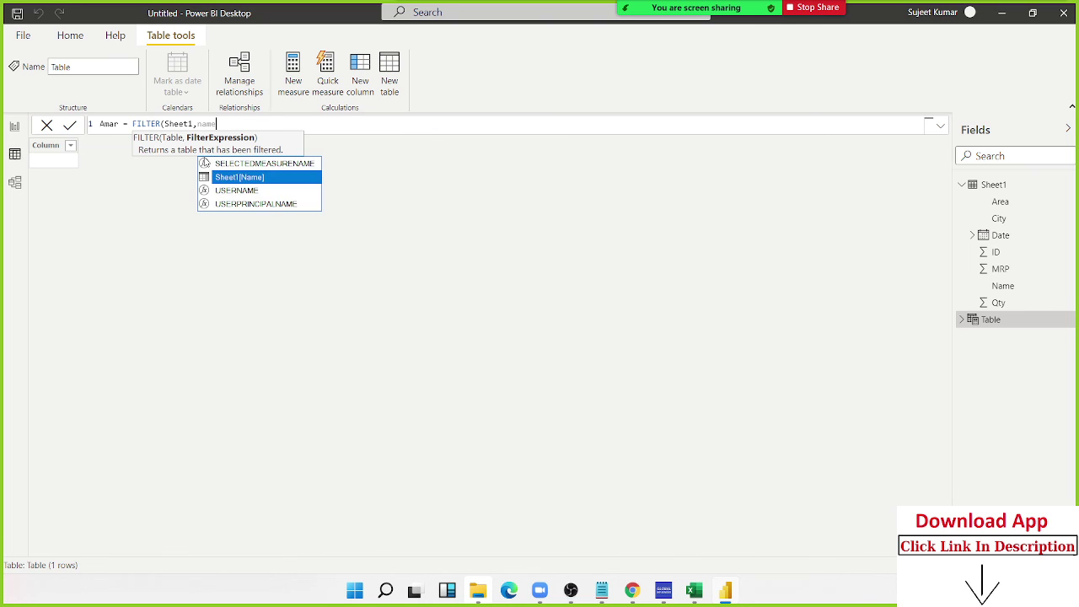
key("Tab")
type("=\"")
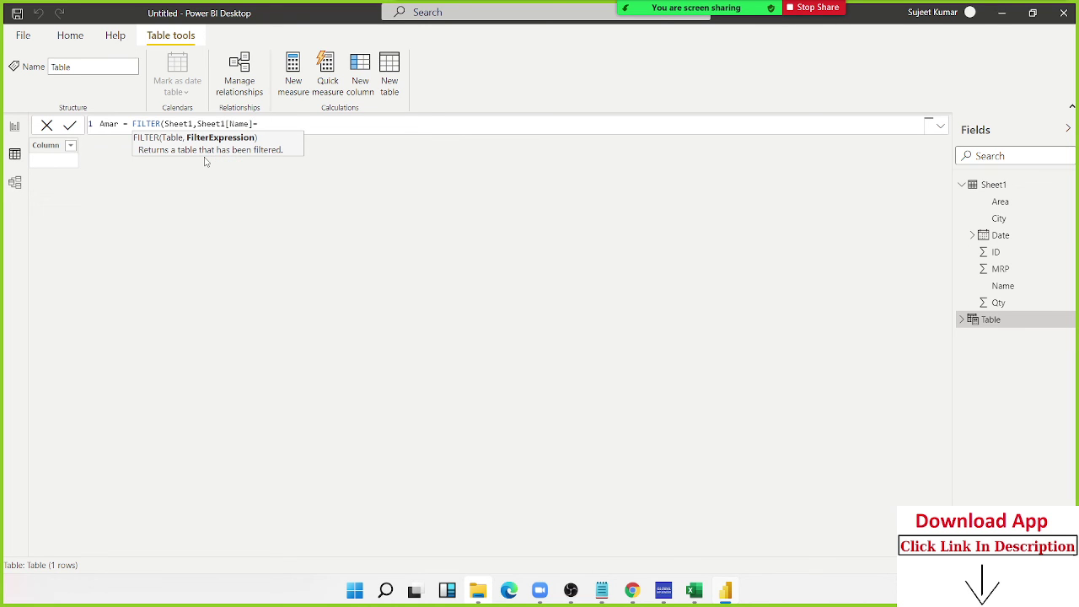
type("A")
type("mar")
type("\")")
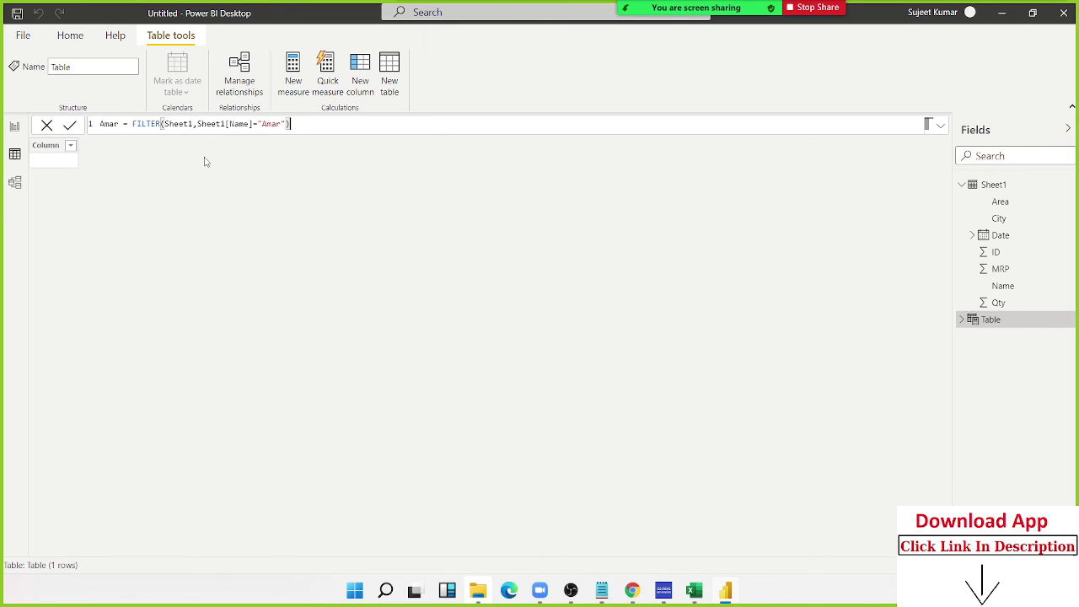
key("Return")
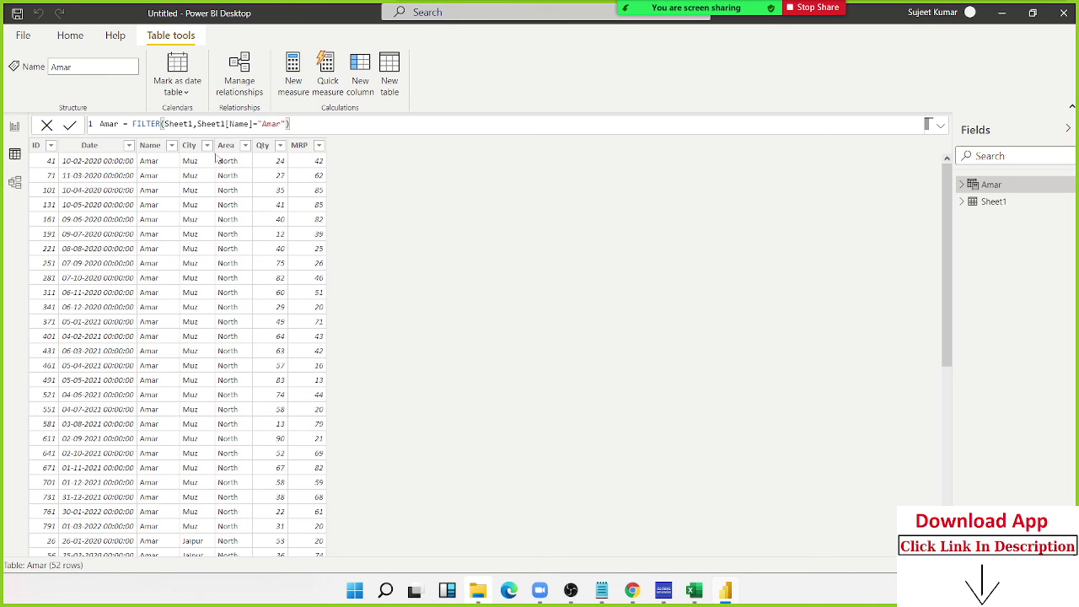
Change the formula to FILTER(Sheet1,(Sheet1[Name]="Amar")+(Sheet1[Name]="Puja")), giving 106 rows.
left_click(197, 123)
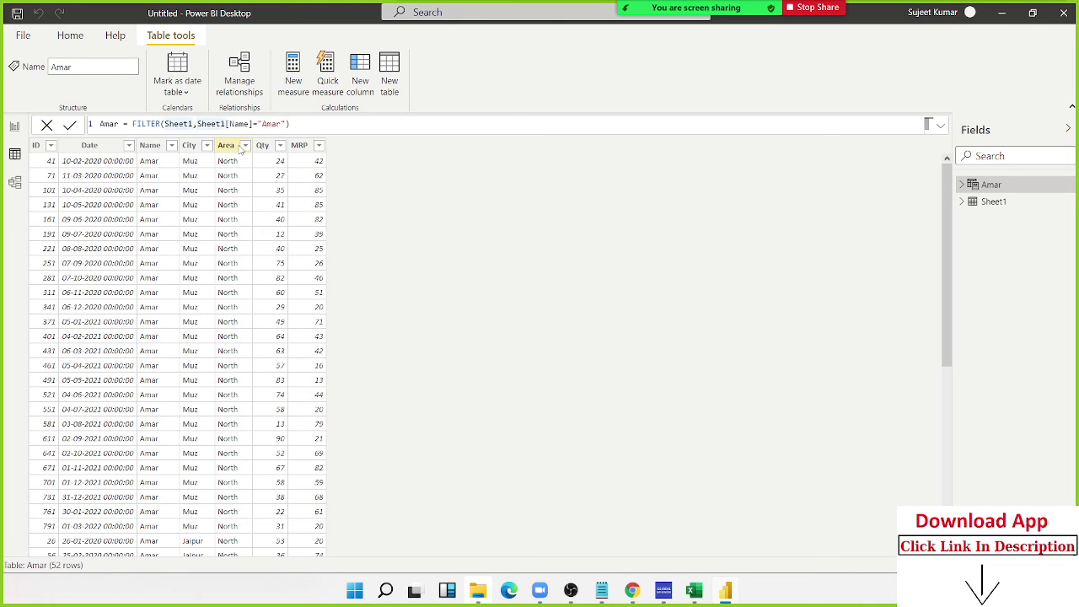
type("(")
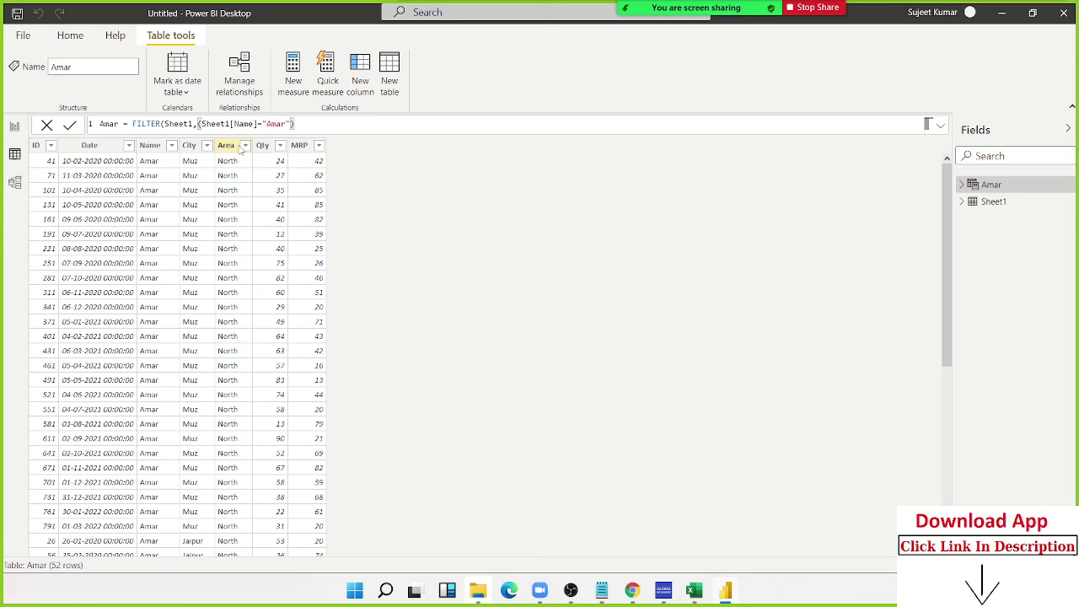
key("Right")
key("Right")
key("Right")
key("Right")
type(")")
type("+")
type("Sh")
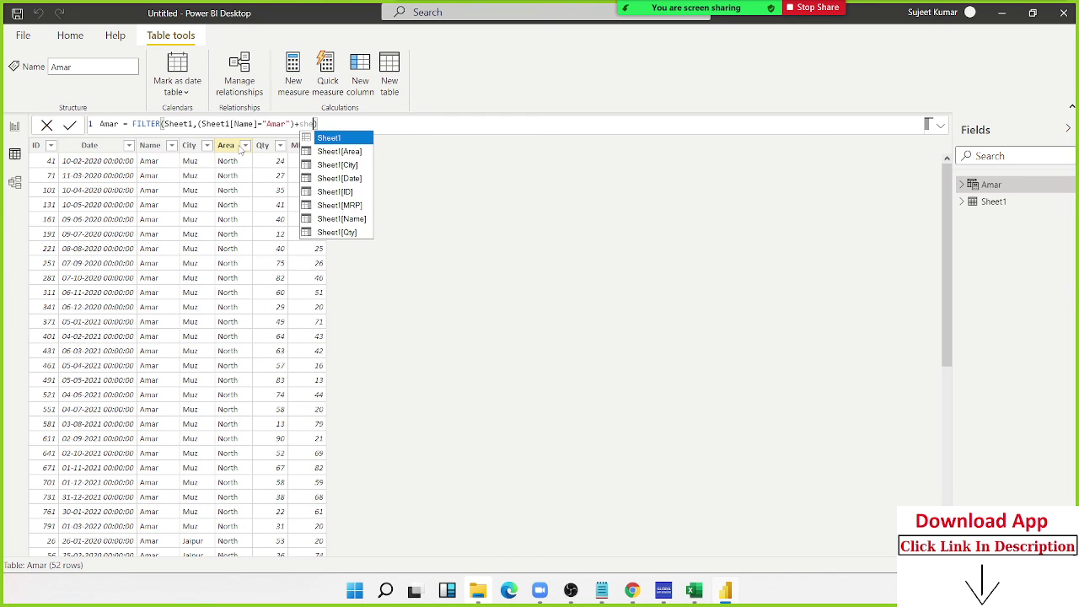
key("BackSpace")
key("BackSpace")
type("nae")
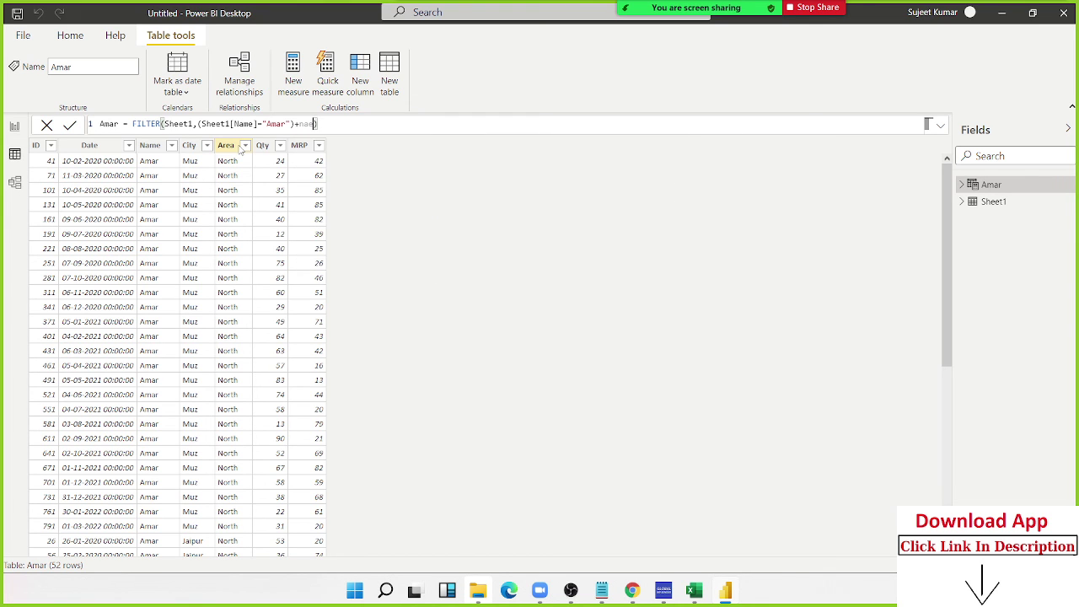
key("BackSpace")
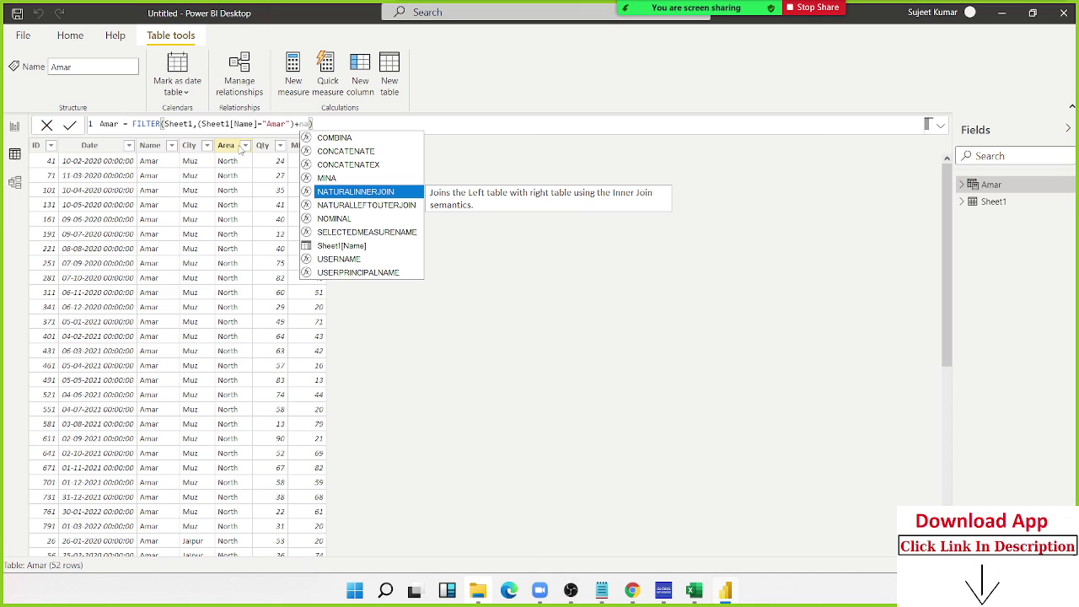
key("Down")
key("Down")
key("Down")
key("Down")
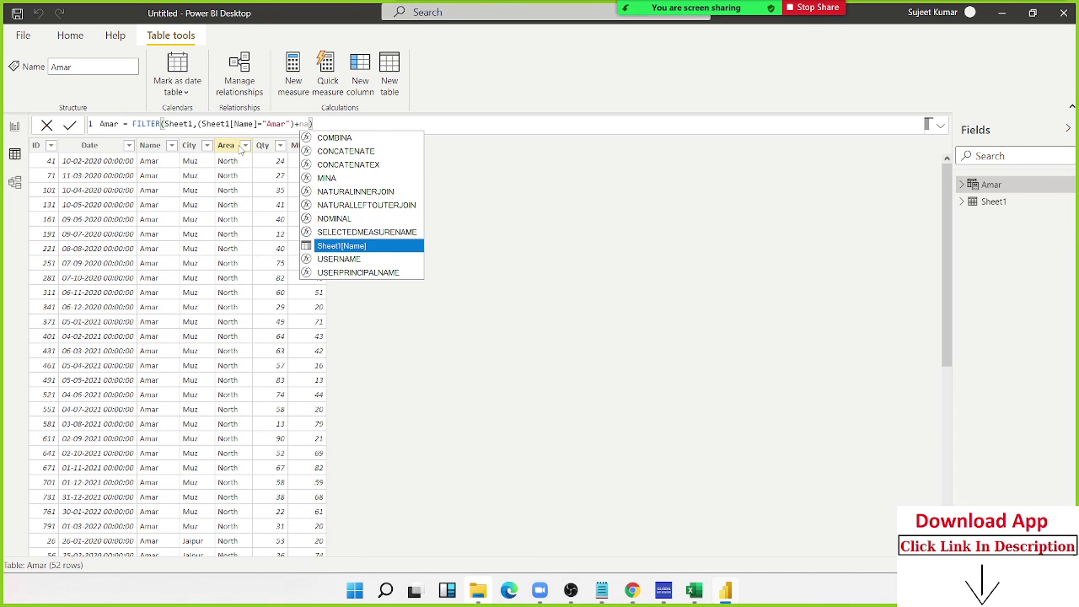
key("Tab")
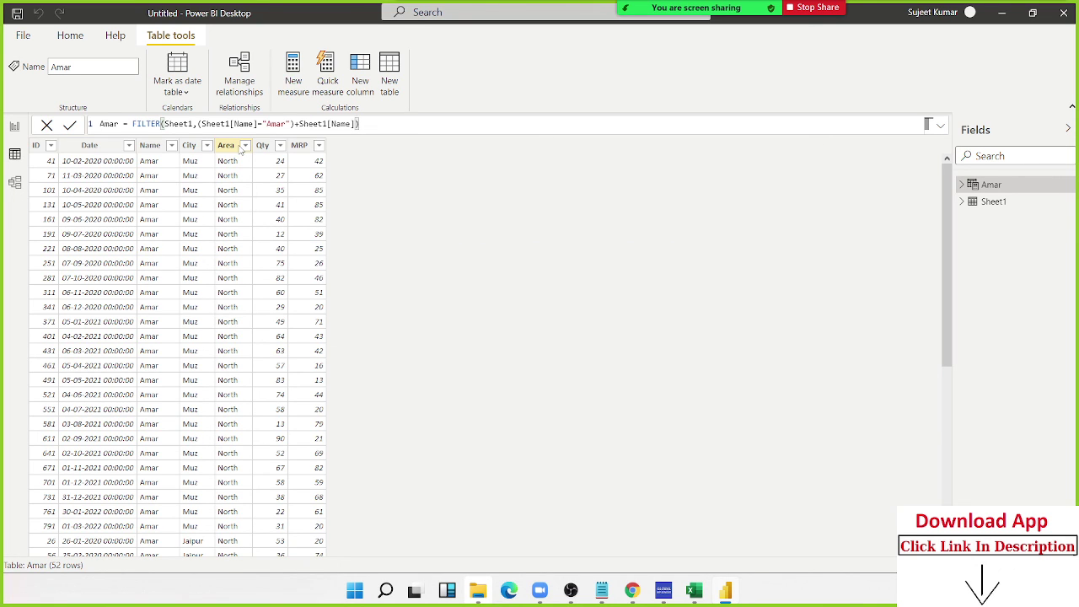
type("-")
type("\"")
type("P")
type("uj")
type("a\"")
left_click(302, 124)
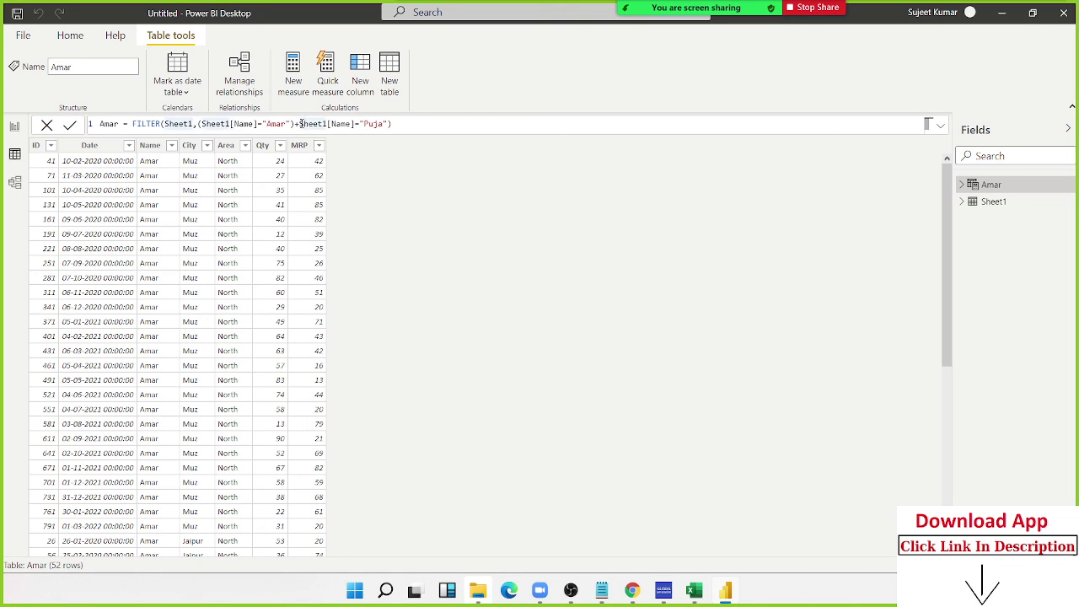
type("(")
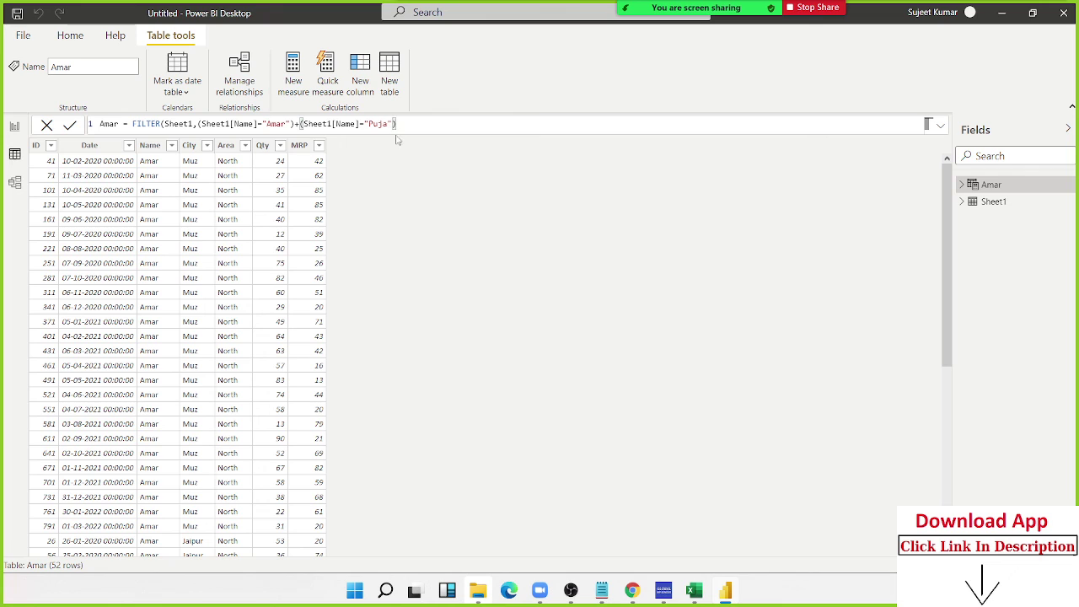
type(")")
key("Return")
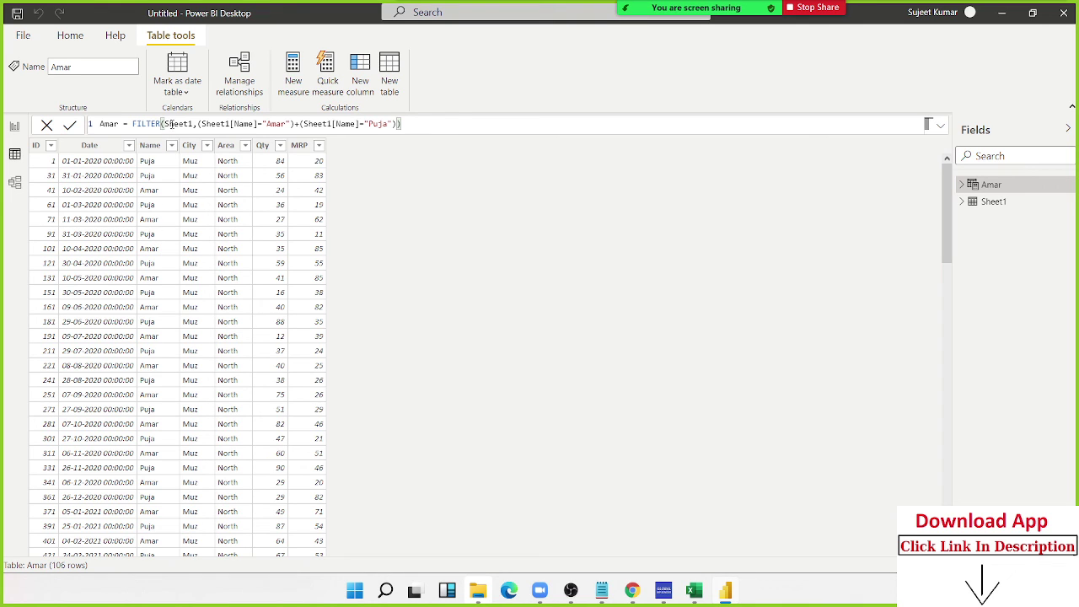
Delete both Name conditions so the formula reads FILTER(Sheet1,).
left_click_drag(165, 124, 286, 125)
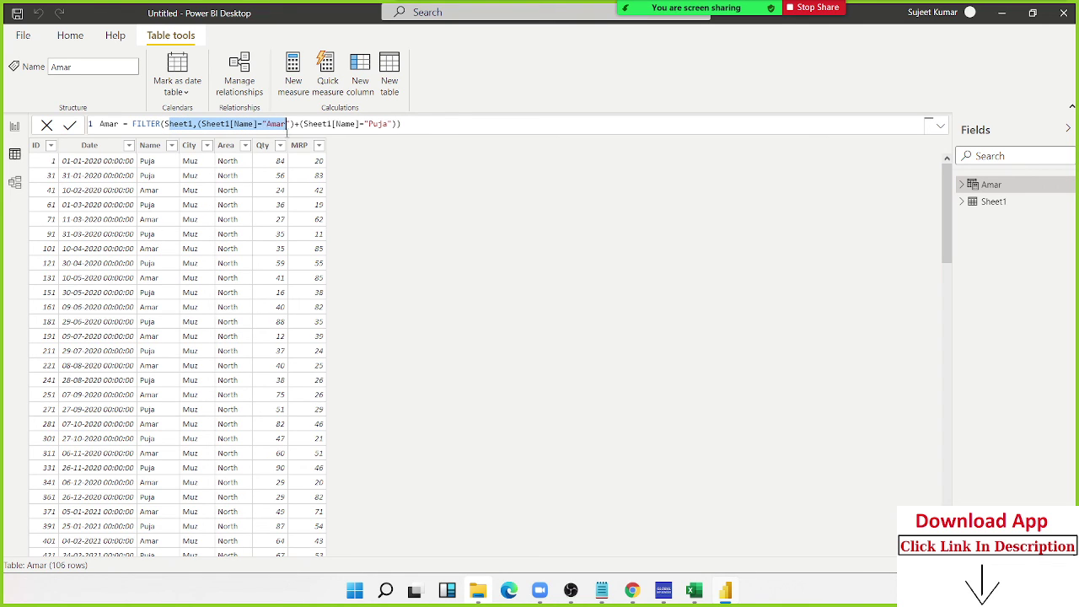
left_click(233, 252)
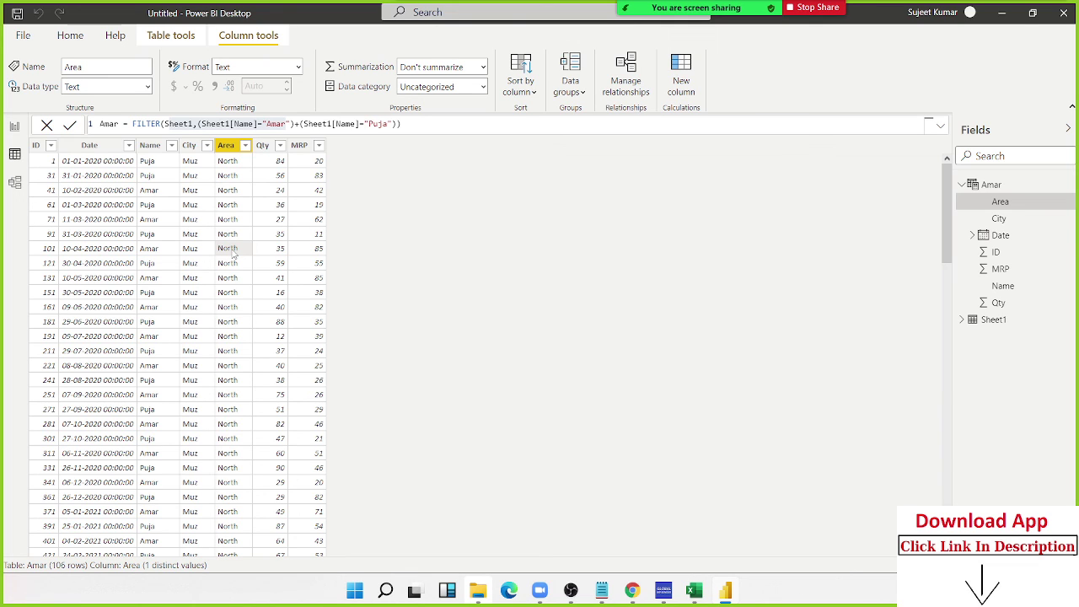
left_click(296, 124)
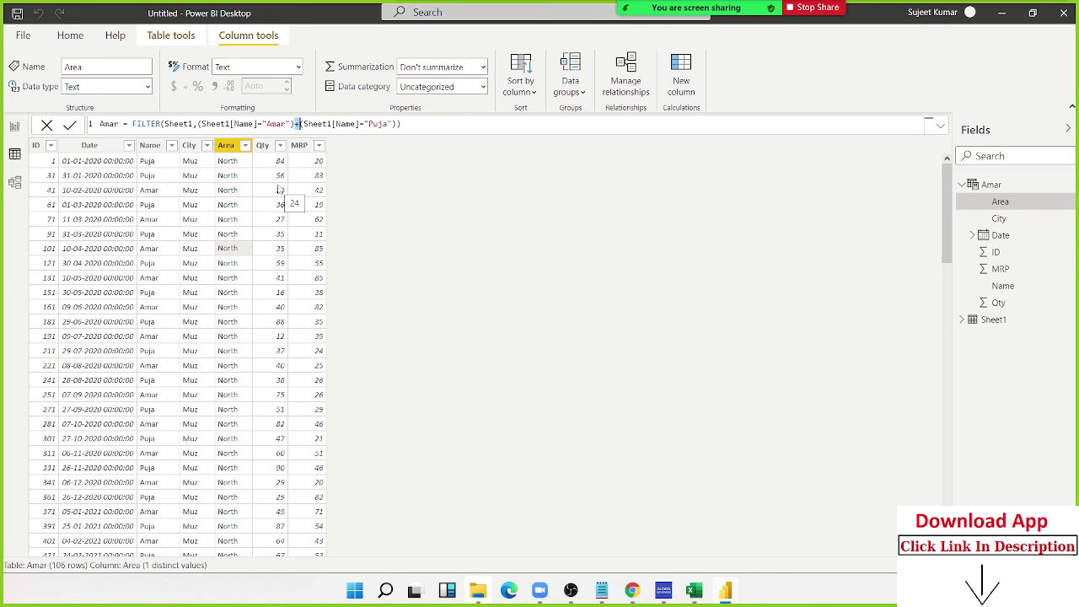
left_click(400, 124)
type(")")
left_click_drag(198, 124, 397, 124)
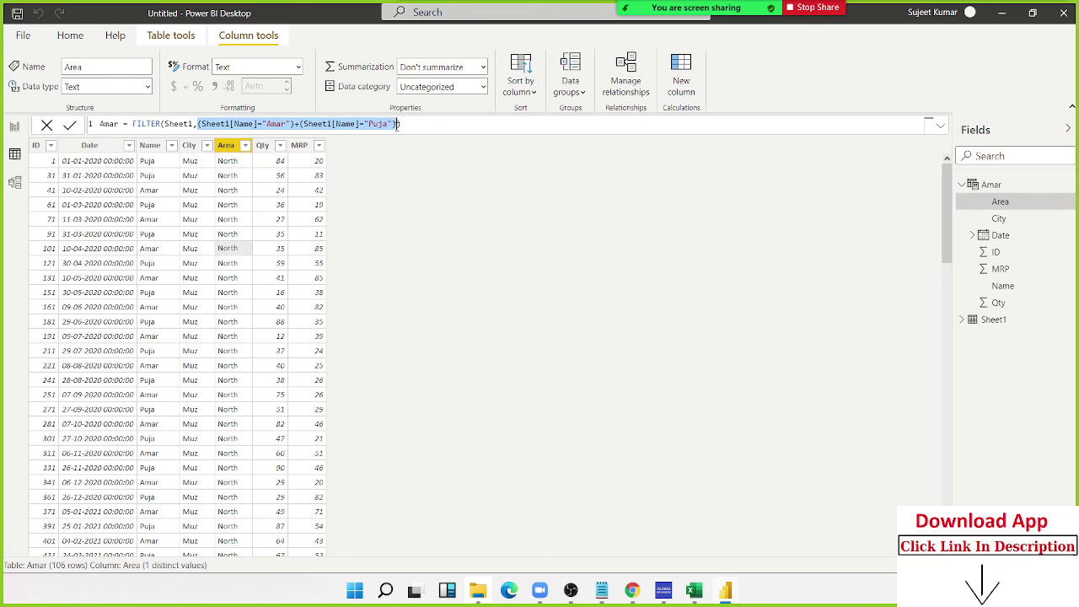
key("BackSpace")
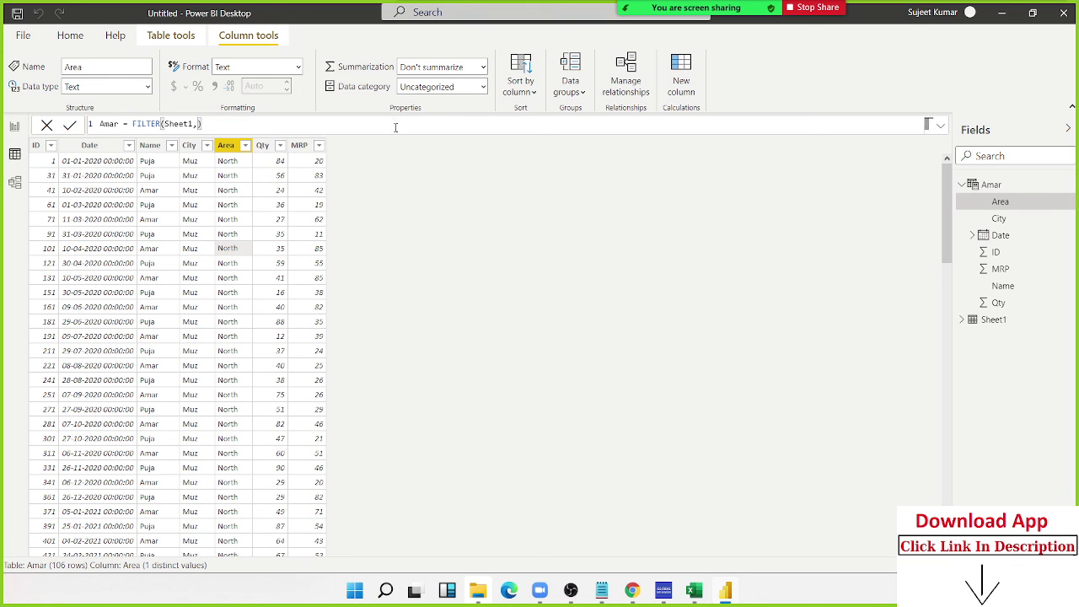
Set the FILTER condition to Sheet1[MRP]>50, returning 421 rows.
type("MR")
key("Tab")
type(">")
type("50")
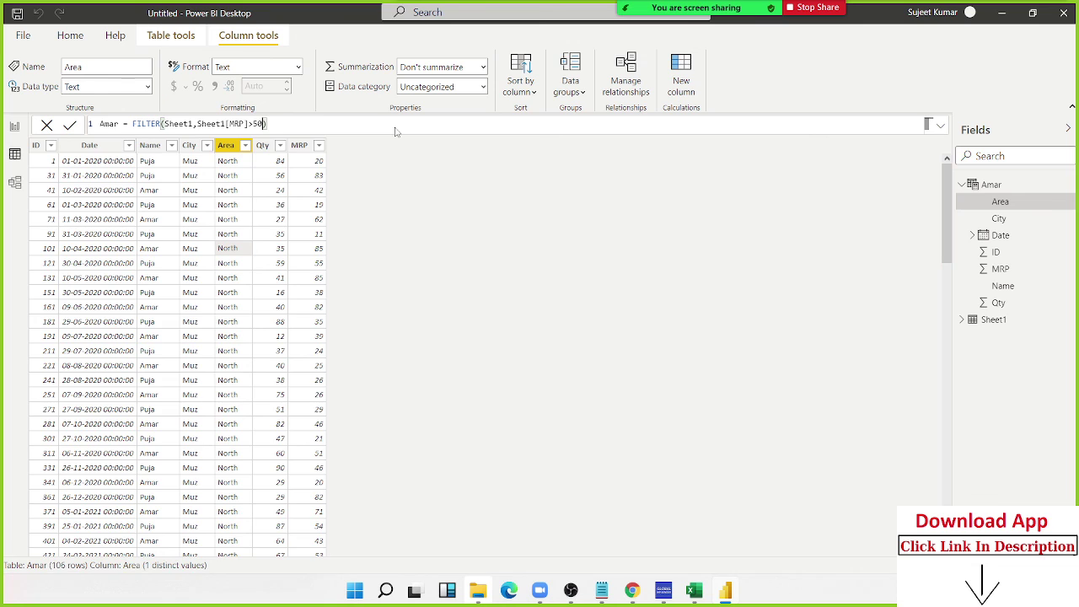
key("Return")
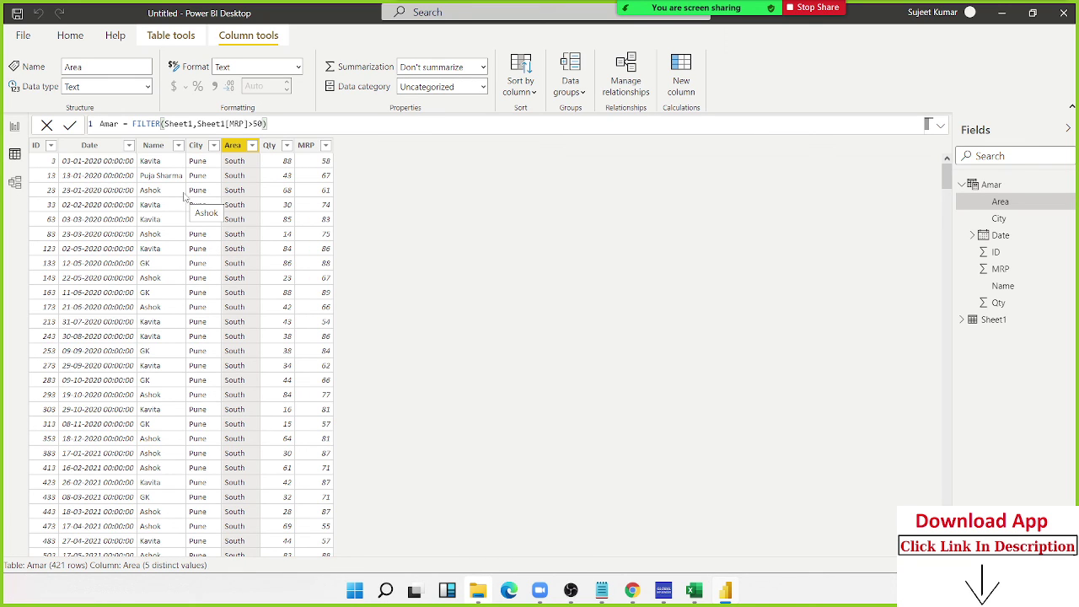
Change the formula to FILTER(Sheet1,(Sheet1[MRP]>50)*(Sheet1[Name]="Amar")), leaving 27 rows.
type(")")
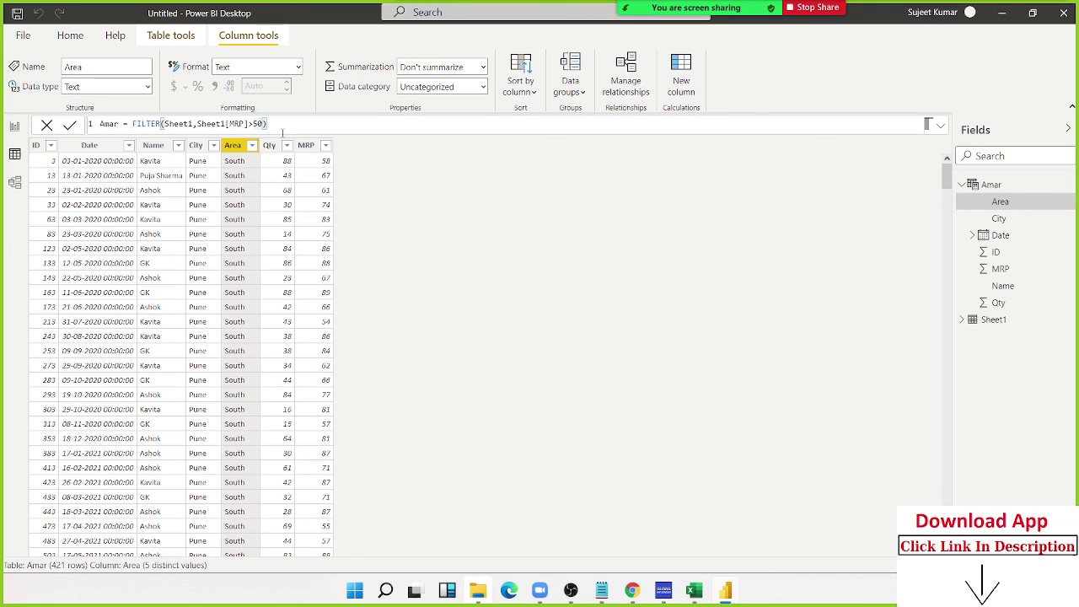
key("Left")
key("Left")
key("Left")
key("Left")
key("Left")
key("Left")
key("Left")
type("(")
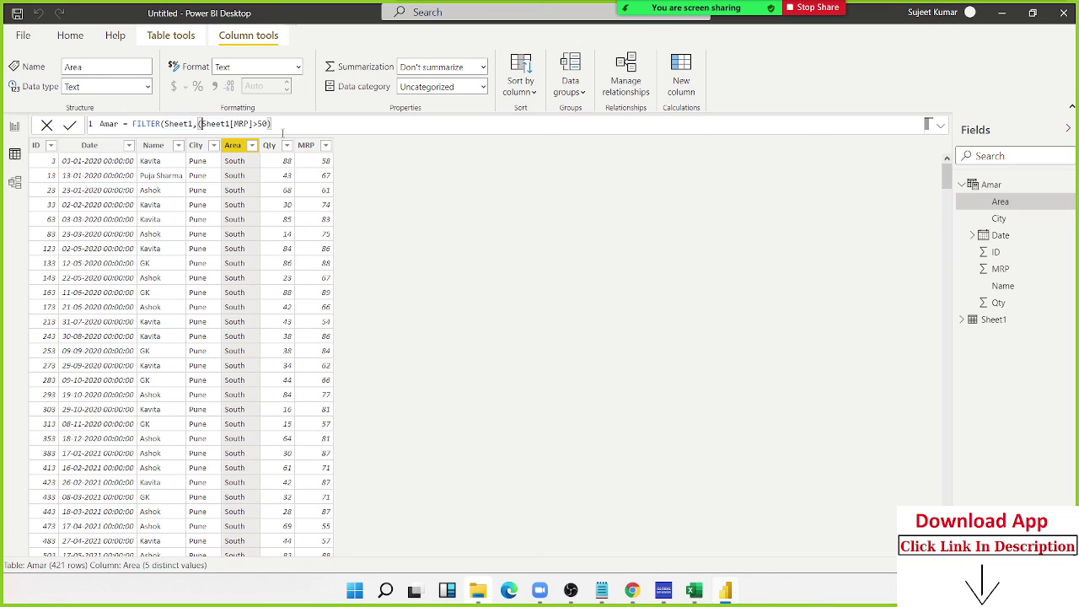
key("Right")
key("Right")
key("Right")
key("Right")
key("Right")
key("Right")
key("Right")
key("Right")
key("Right")
key("Right")
key("Right")
key("Right")
key("Right")
key("Right")
type(")")
key("Left")
type("*")
type("(")
type("N")
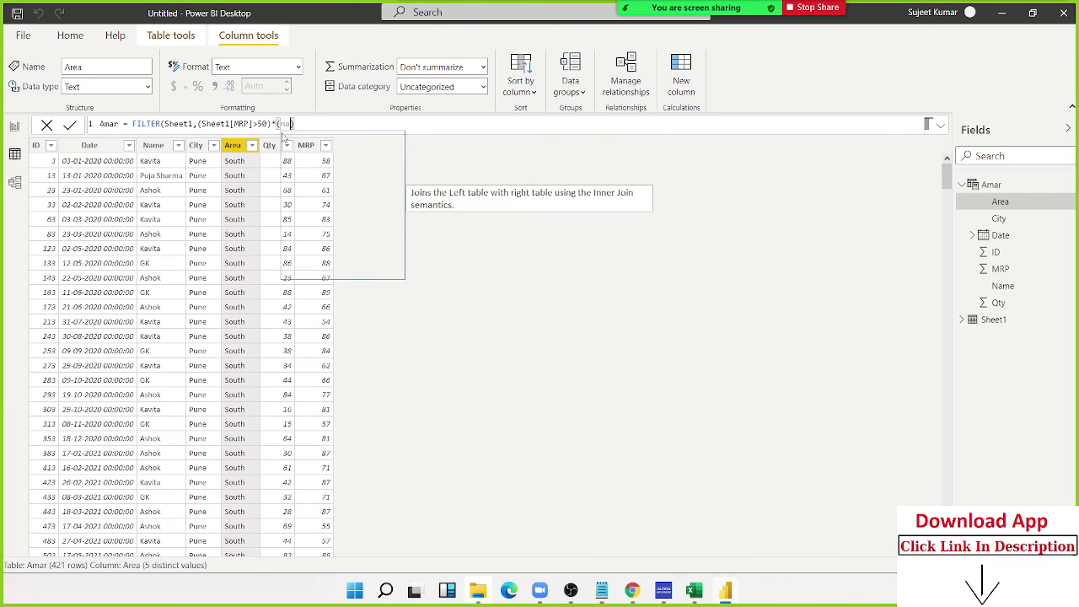
type("a")
key("Tab")
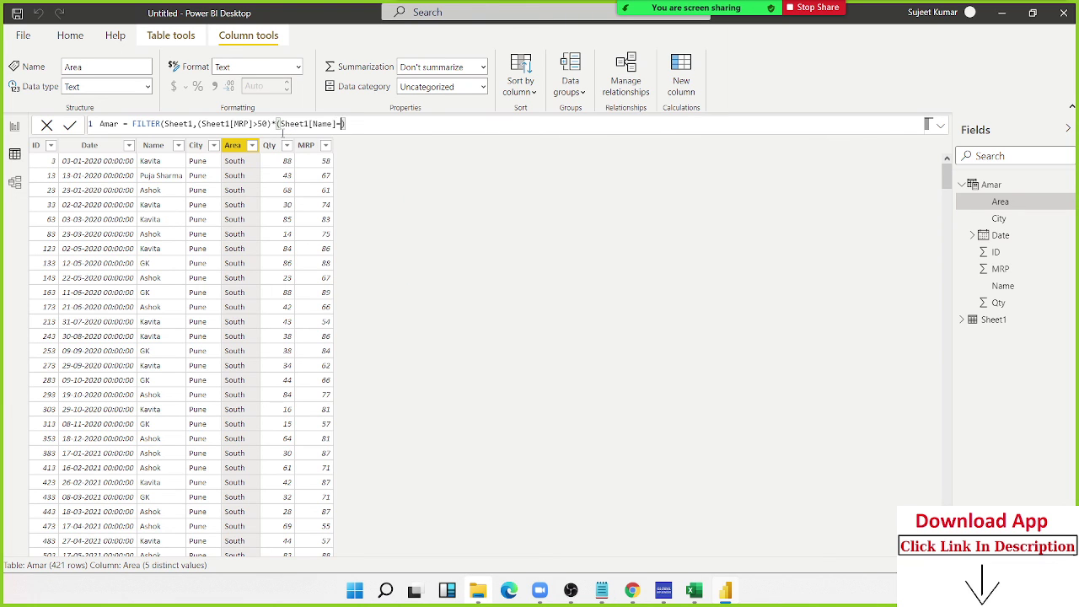
type("\"Amar")
type("\")")
key("Return")
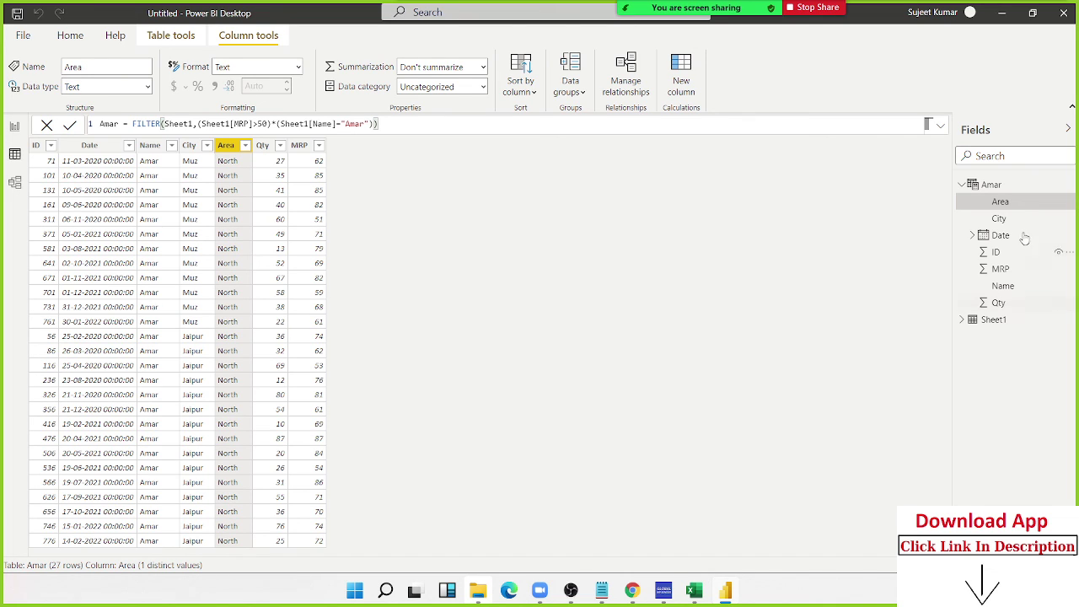
Filter Sheet1's Name column to Amar only and compare it with the Amar table.
left_click(984, 323)
left_click(983, 323)
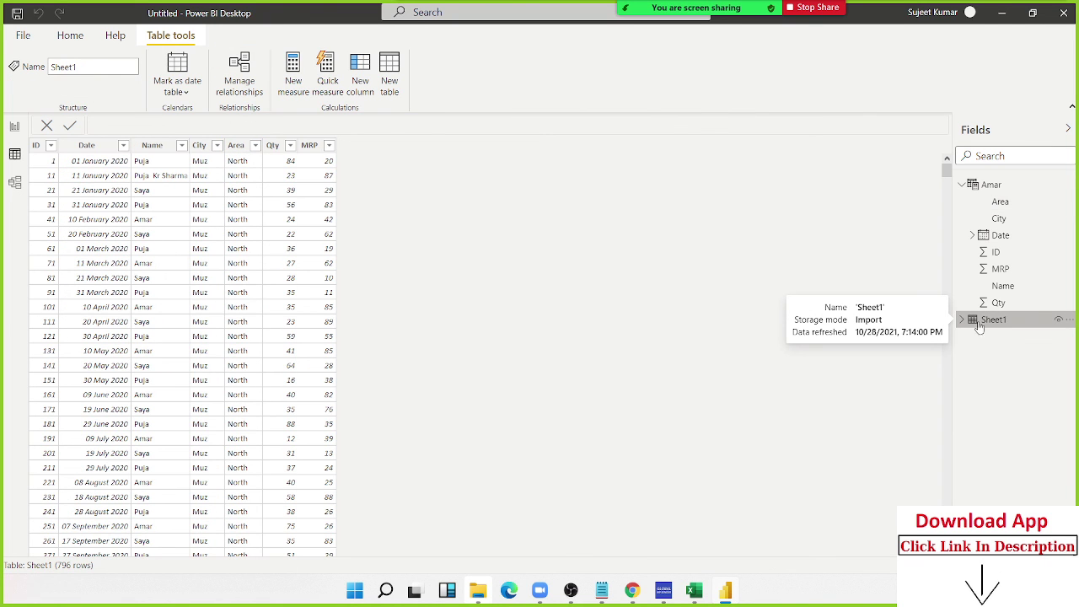
left_click(182, 146)
left_click(210, 292)
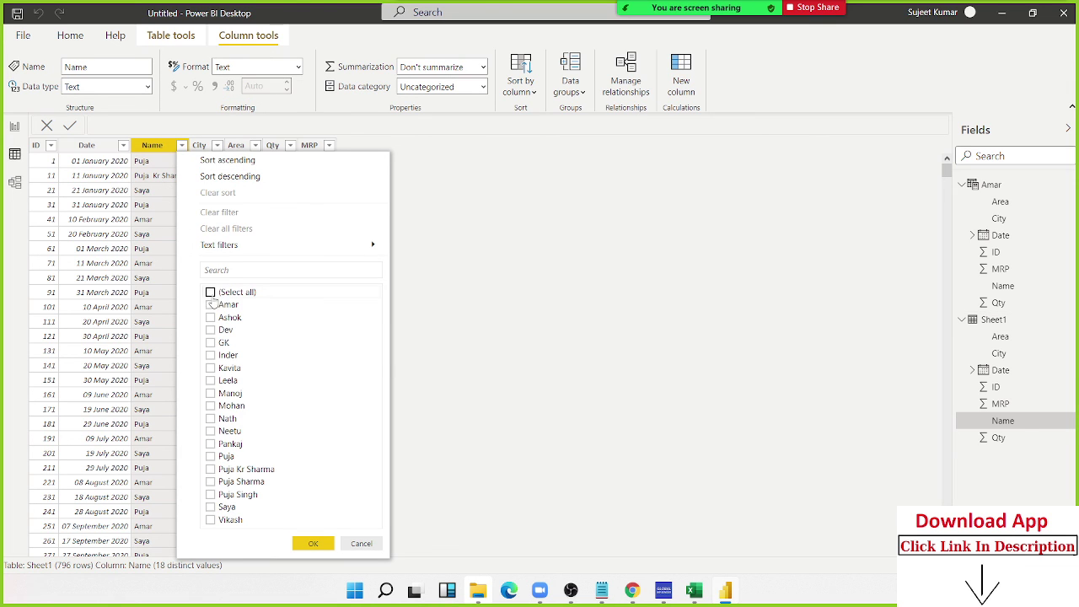
left_click(211, 305)
left_click(313, 543)
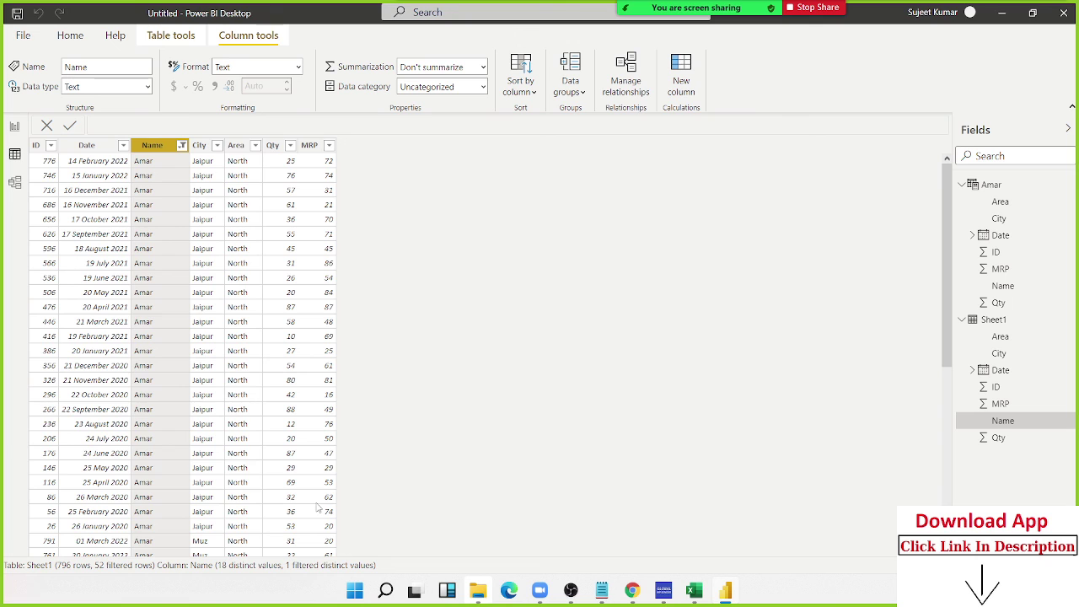
left_click(990, 187)
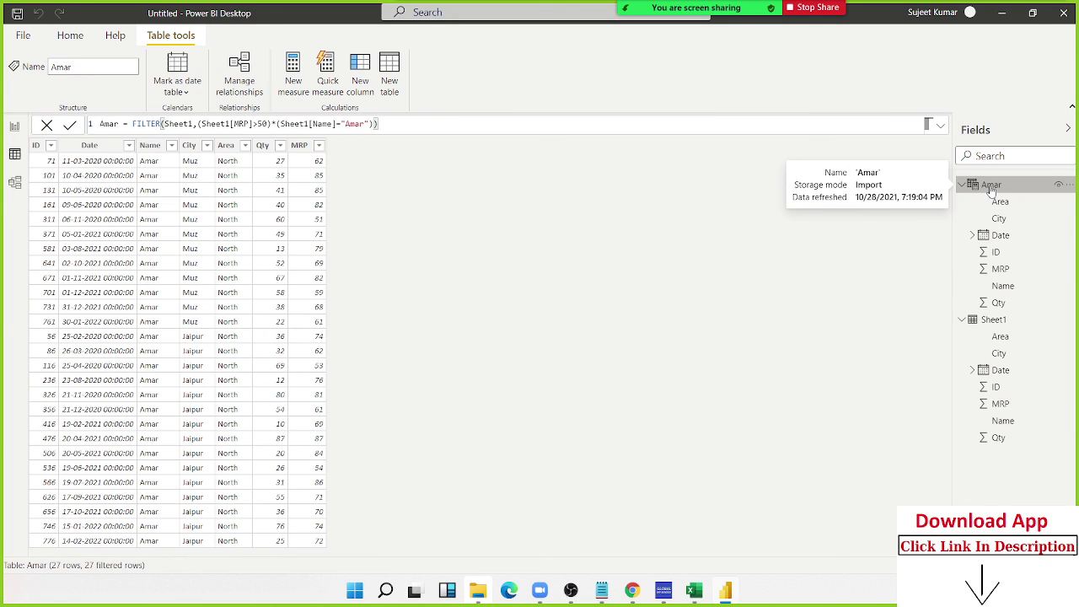
Clear the Sheet1 Name filter back to all 796 rows and go to Report view.
left_click(966, 324)
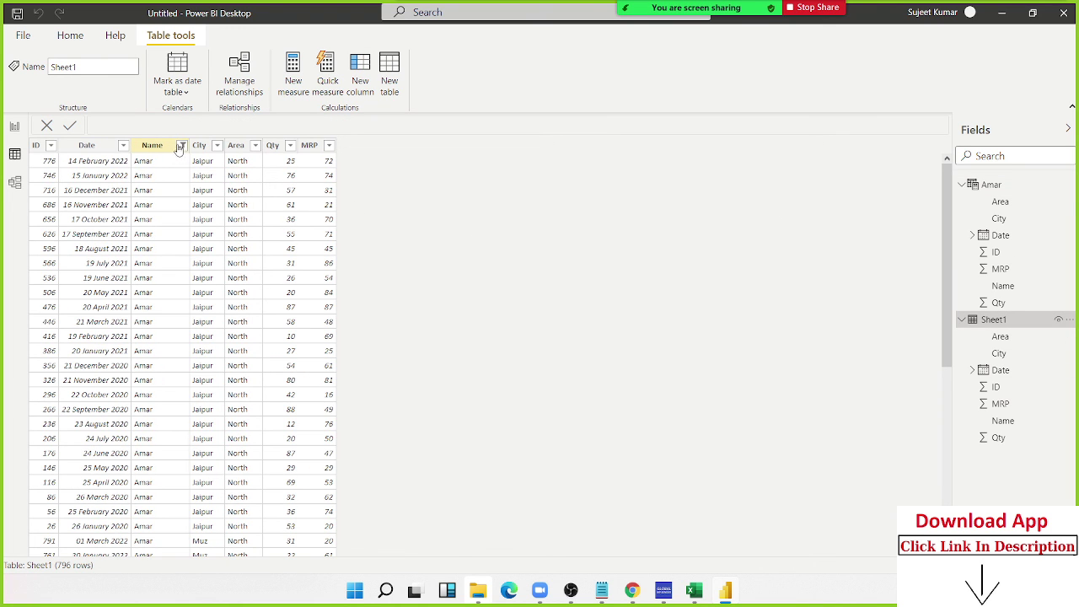
left_click(182, 146)
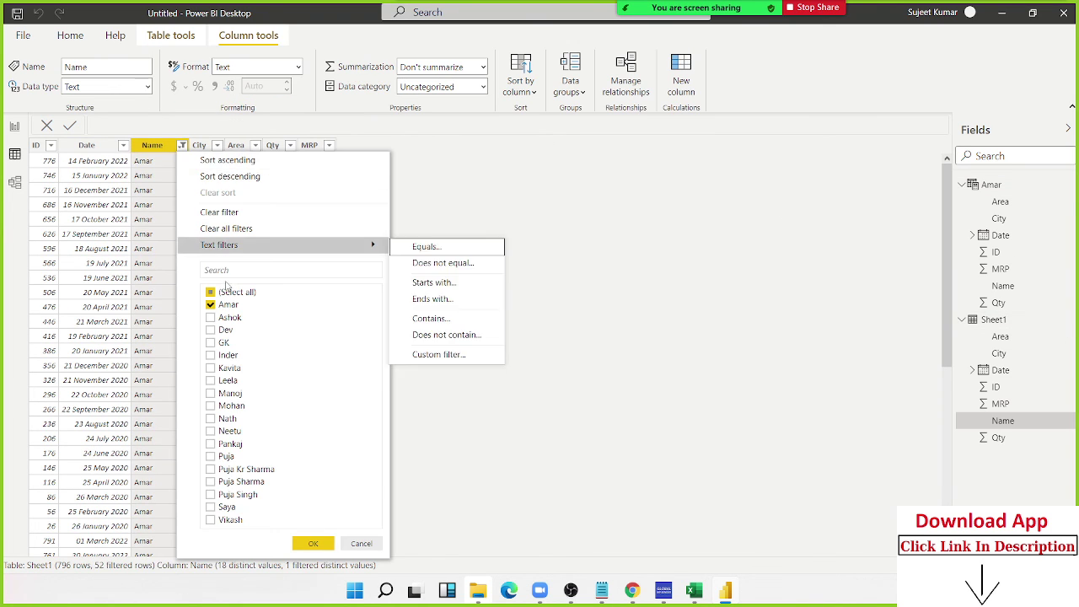
left_click(210, 305)
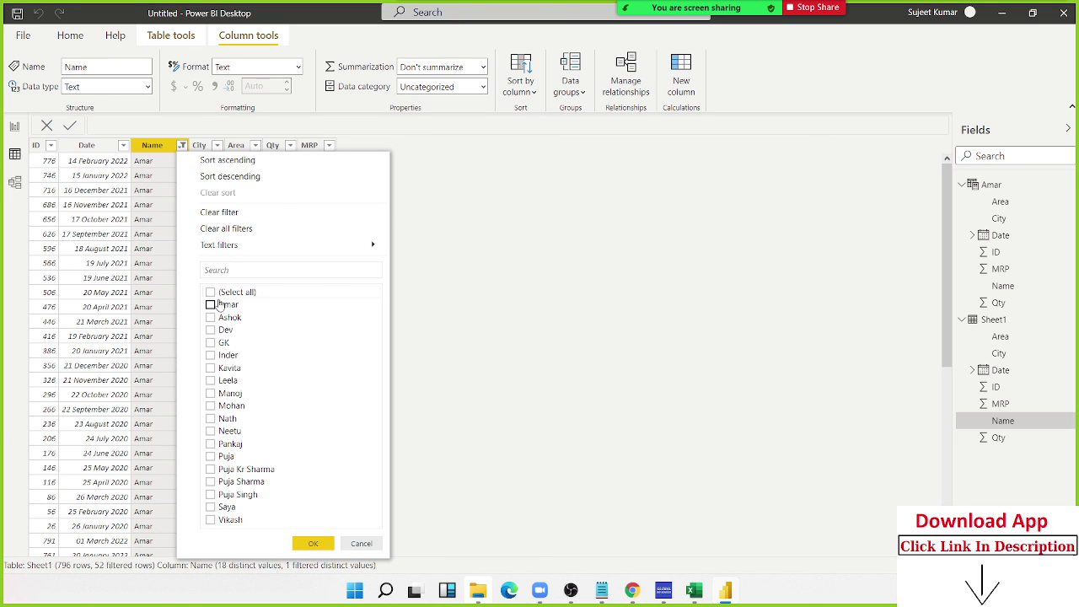
left_click(211, 292)
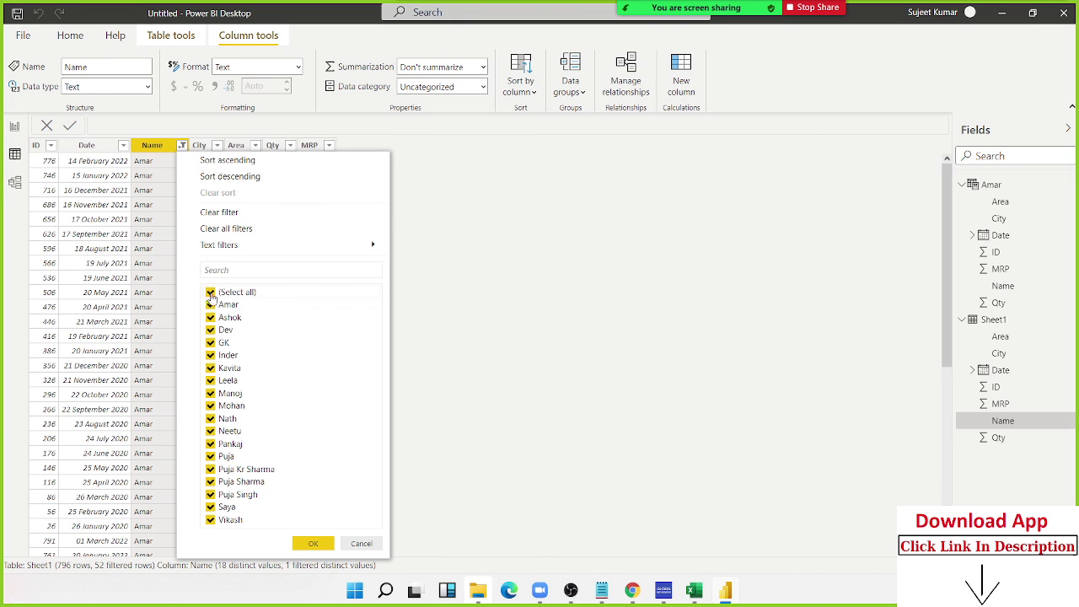
left_click(317, 540)
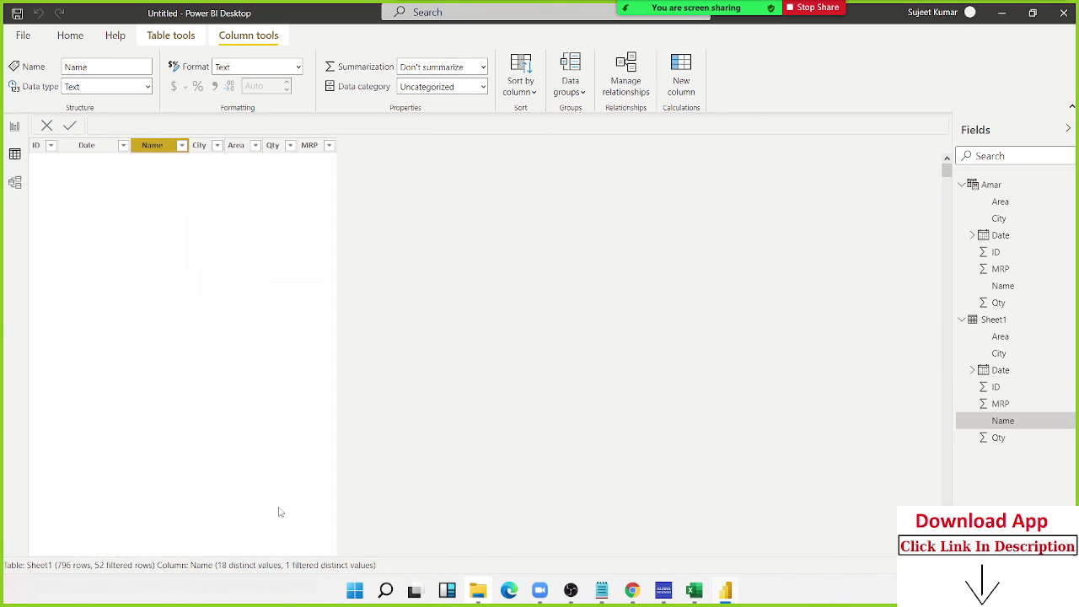
left_click(16, 127)
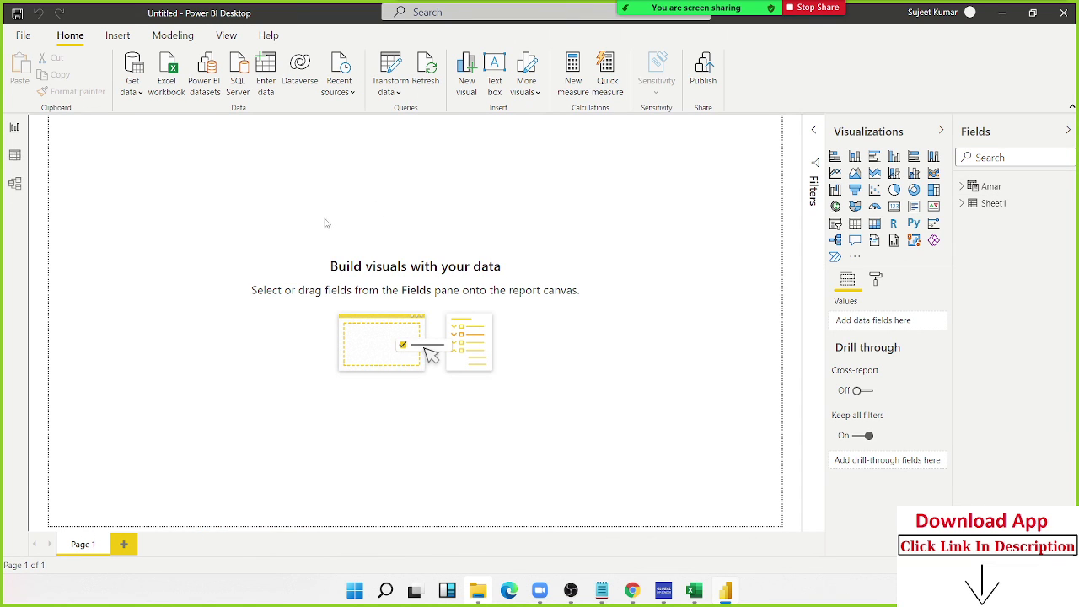
Add a table visual of Sheet1 City and Qty and move it lower on the page.
left_click(961, 204)
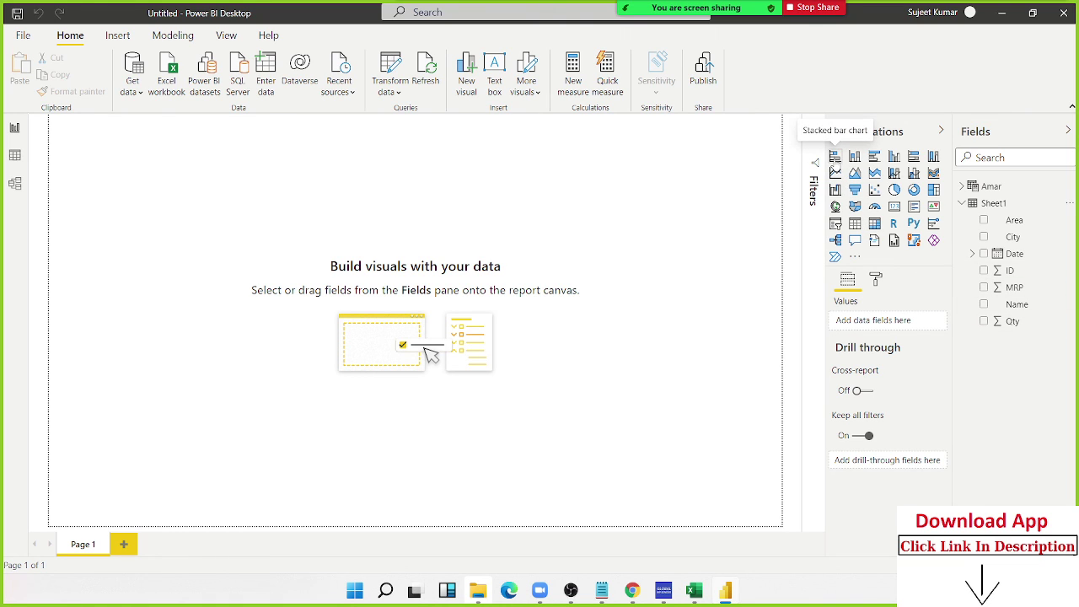
left_click(855, 223)
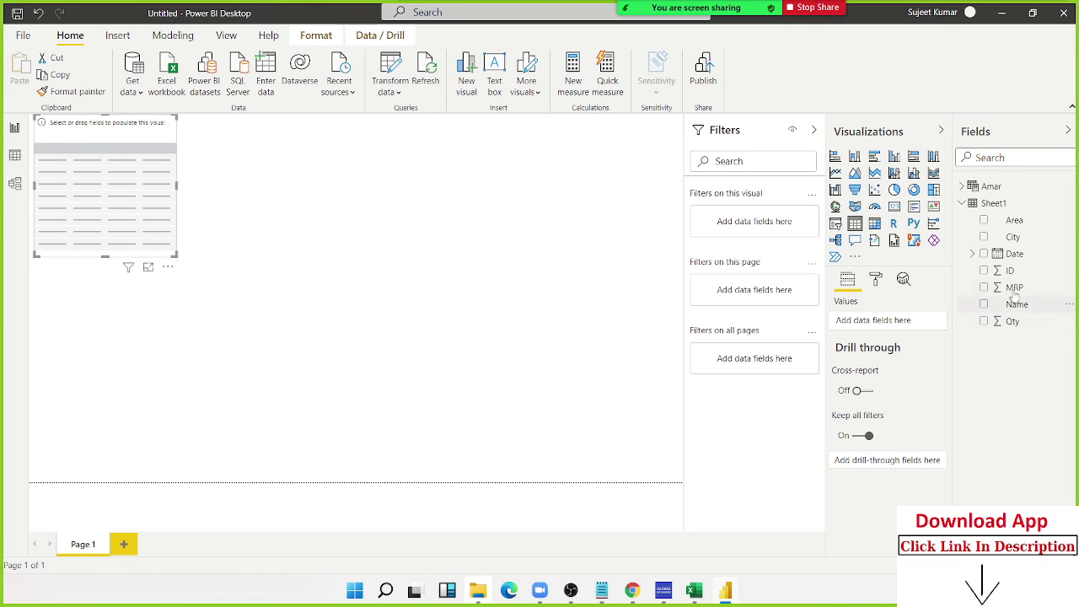
left_click_drag(1012, 236, 105, 181)
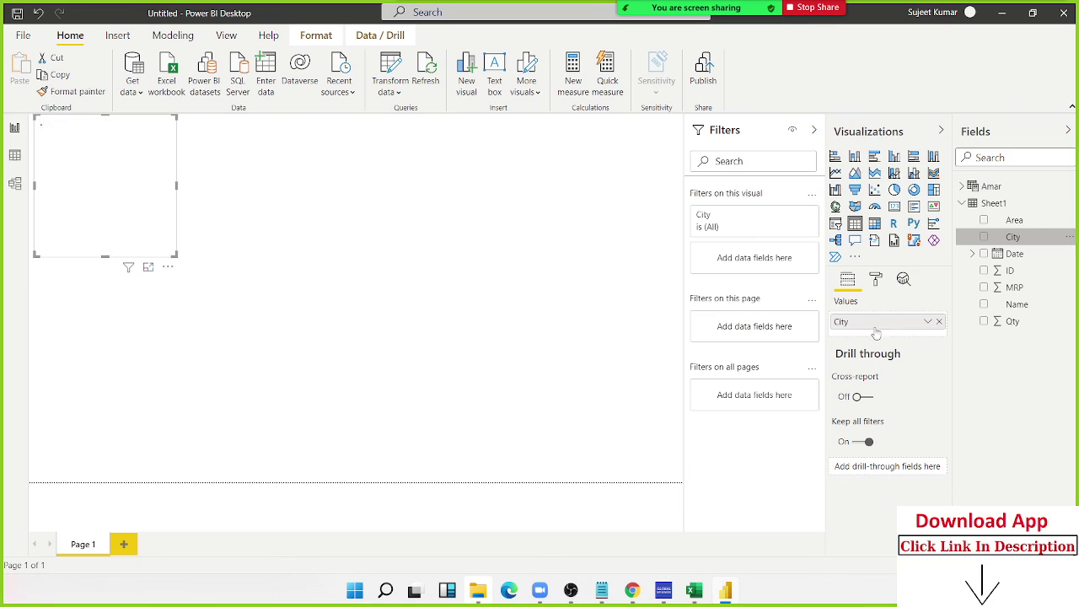
left_click_drag(1007, 322, 126, 202)
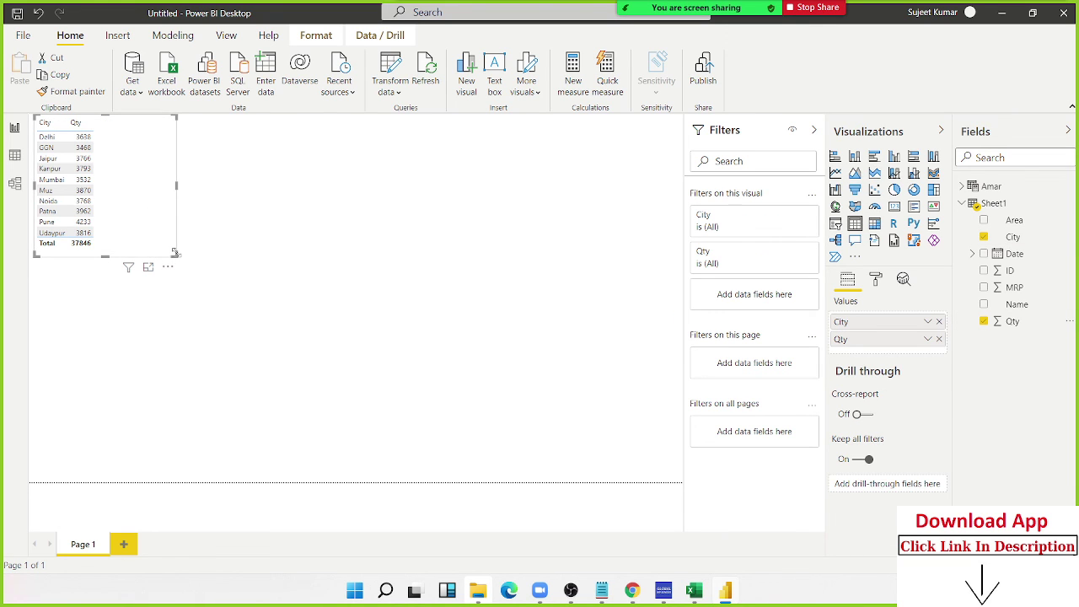
left_click_drag(137, 168, 137, 244)
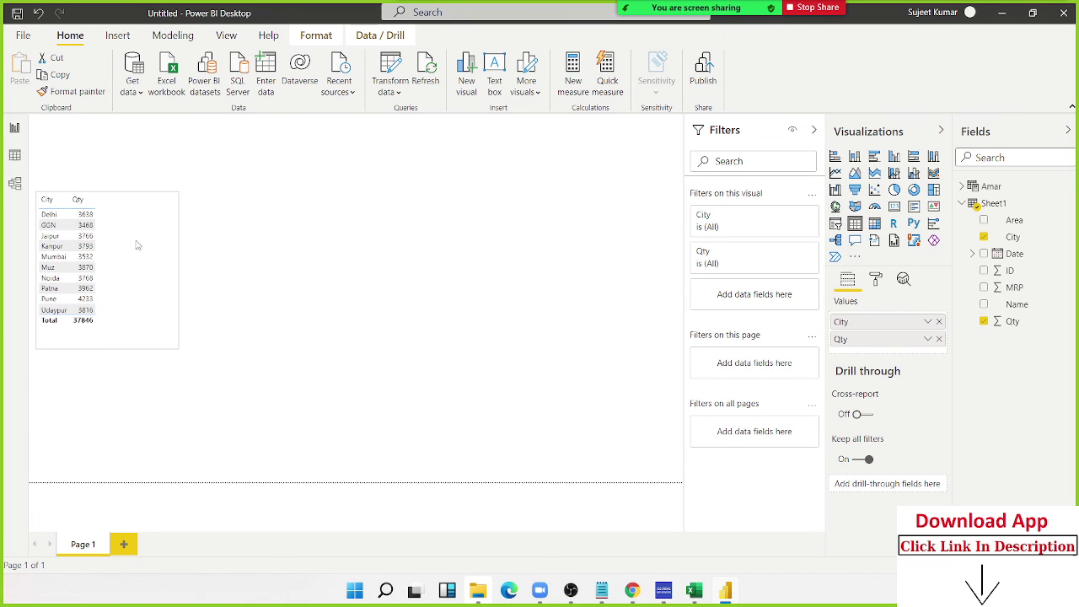
left_click(288, 277)
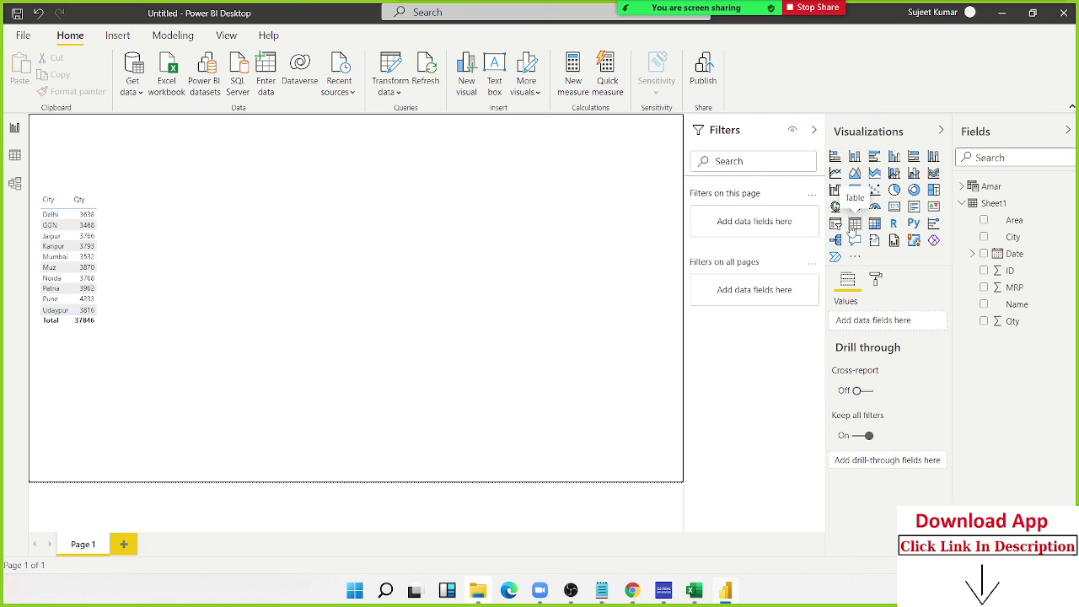
Place a second table visual near the page centre holding Qty and City.
left_click(853, 224)
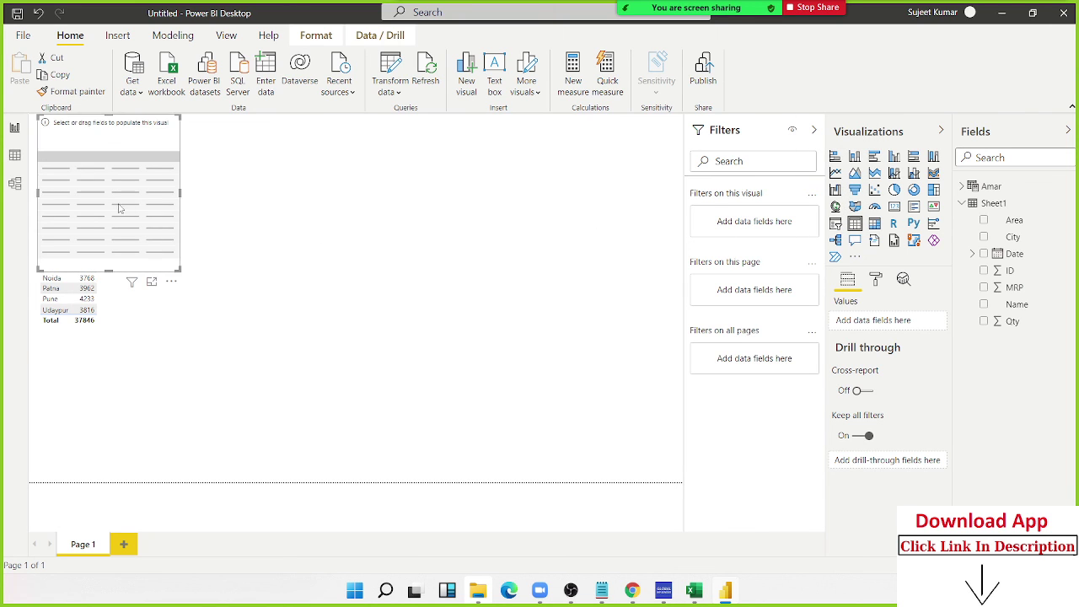
mouse_move(119, 205)
left_mouse_down()
mouse_move(334, 291)
mouse_move(318, 285)
left_mouse_up()
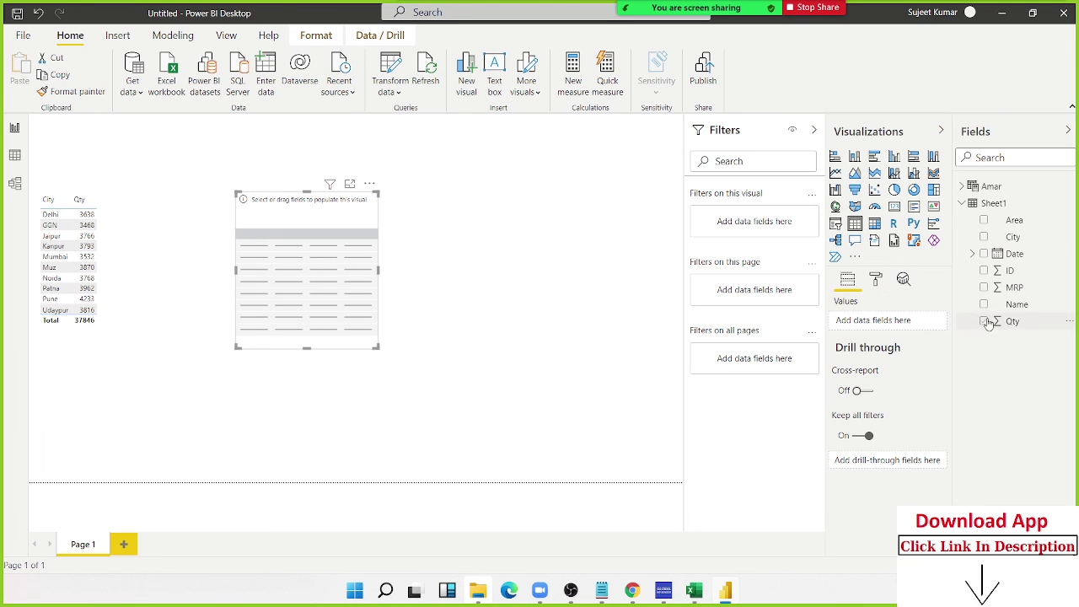
left_click_drag(1016, 305, 317, 263)
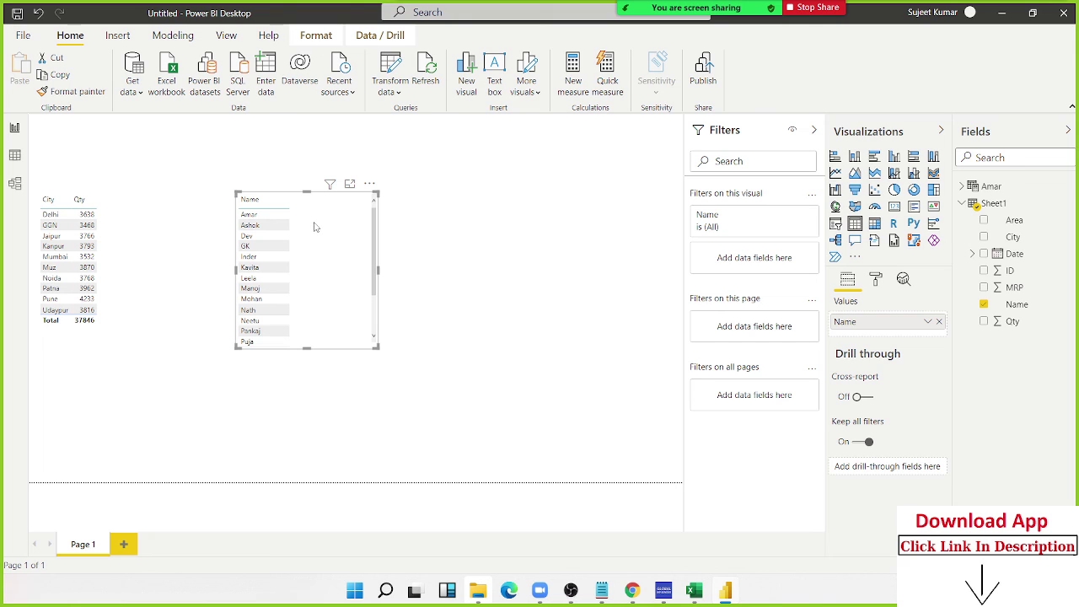
key("ctrl+z")
left_click_drag(318, 227, 315, 228)
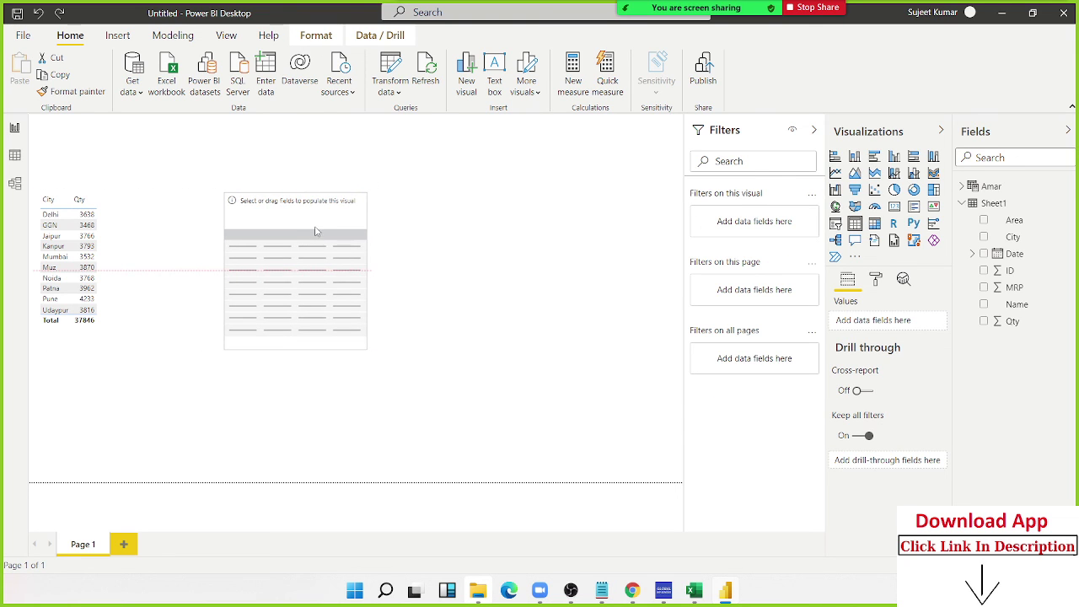
left_click_drag(1012, 325, 307, 322)
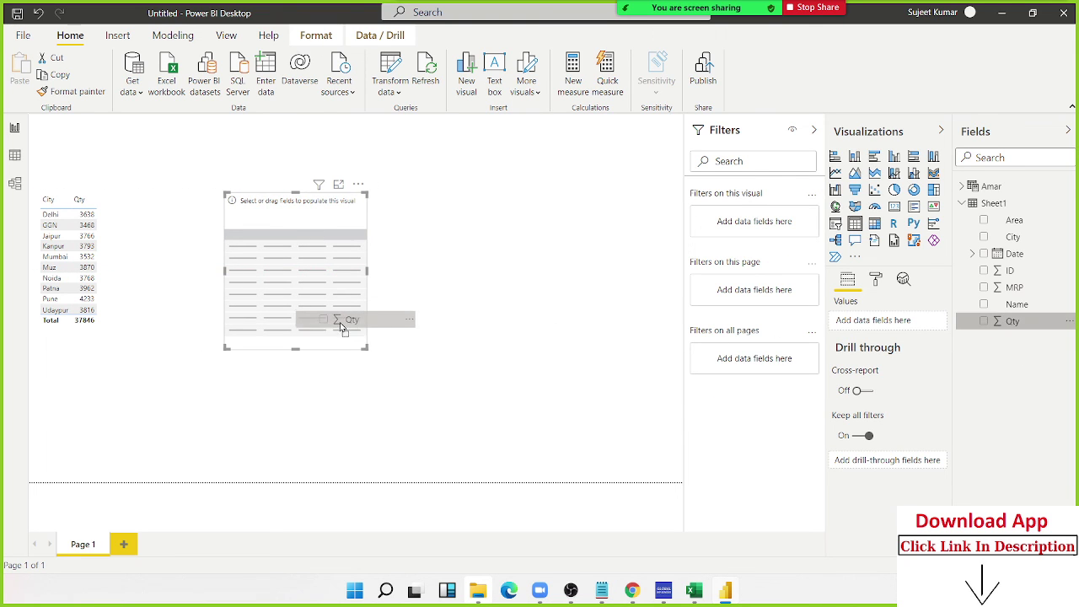
left_click_drag(1012, 237, 333, 286)
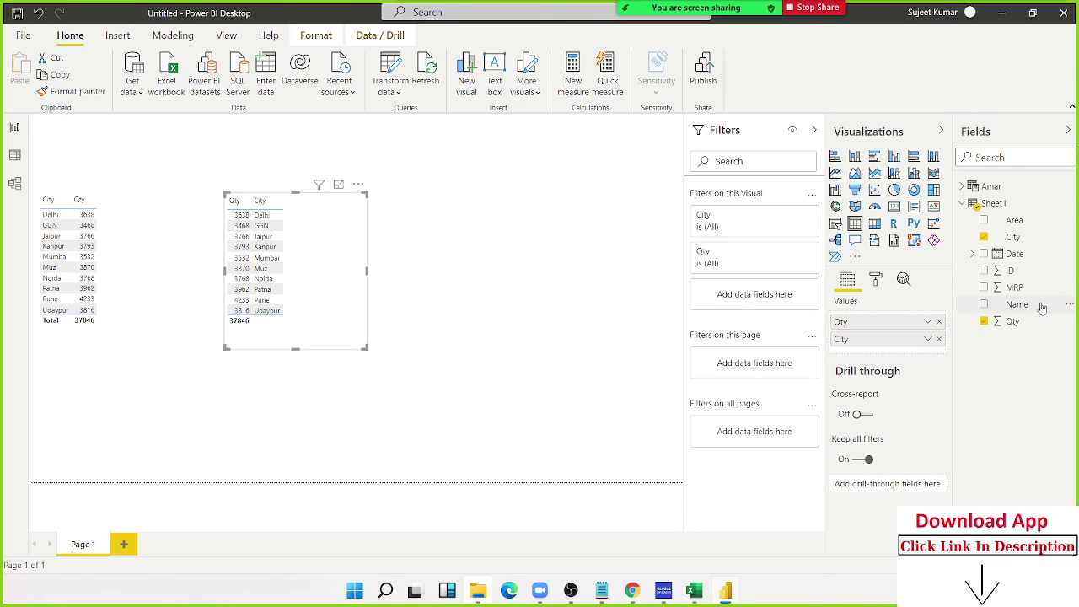
Filter the second table to Amar through a Name filter and shrink it.
left_click_drag(1016, 305, 765, 309)
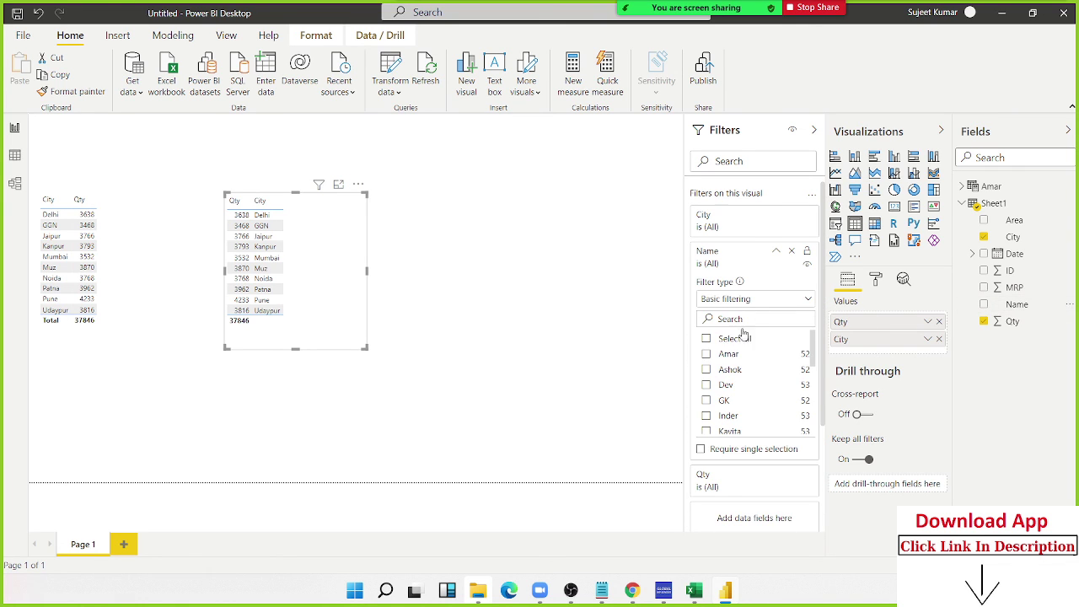
left_click(706, 354)
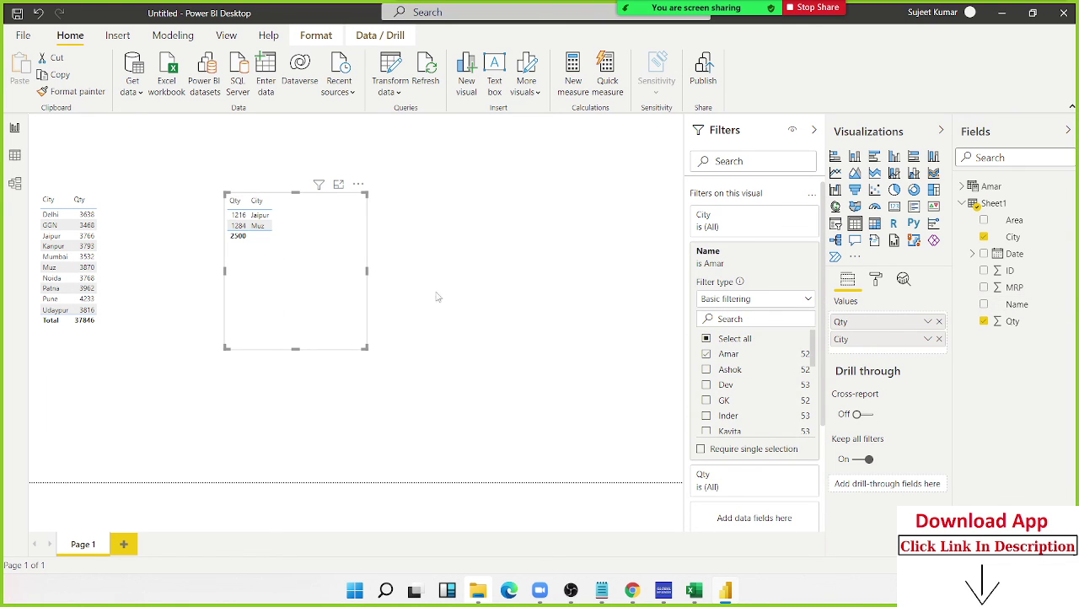
mouse_move(364, 344)
left_mouse_down()
mouse_move(285, 244)
mouse_move(285, 295)
left_mouse_up()
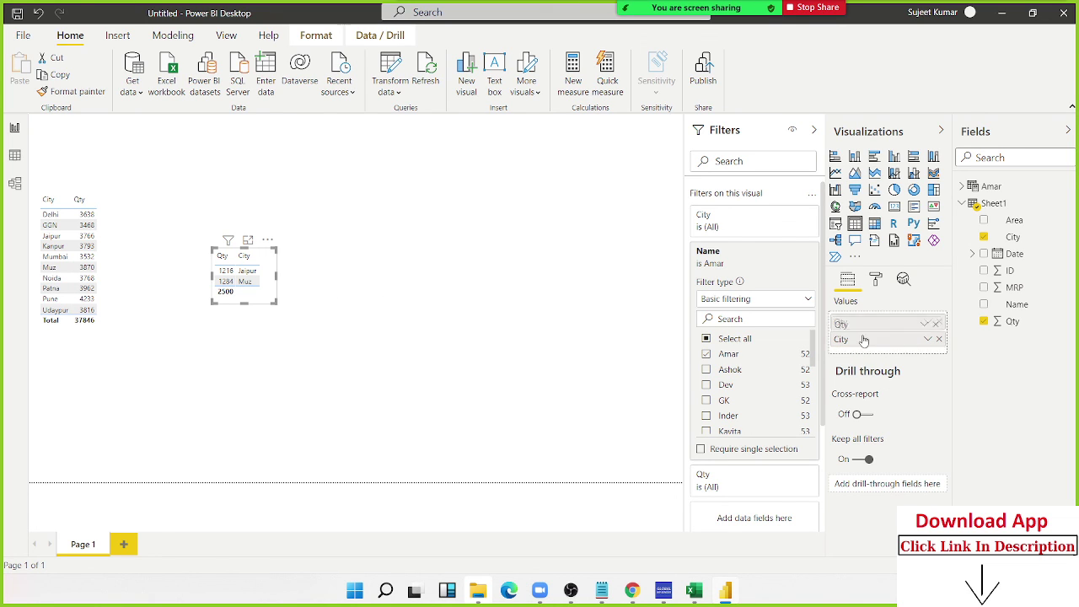
Put City ahead of Qty in the table and add an empty slicer.
left_click_drag(863, 323, 864, 347)
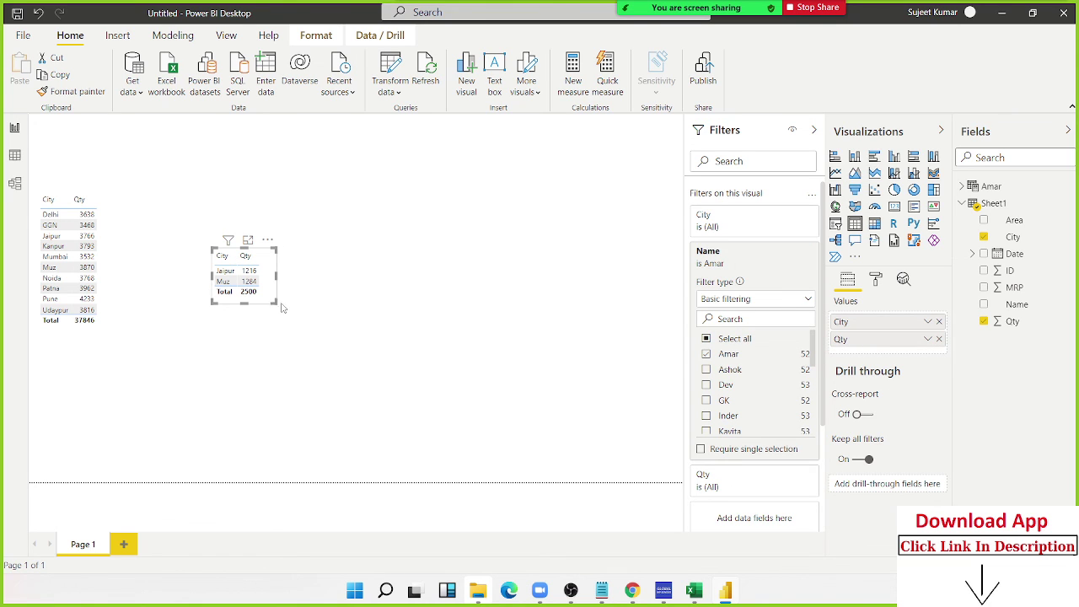
left_click(331, 302)
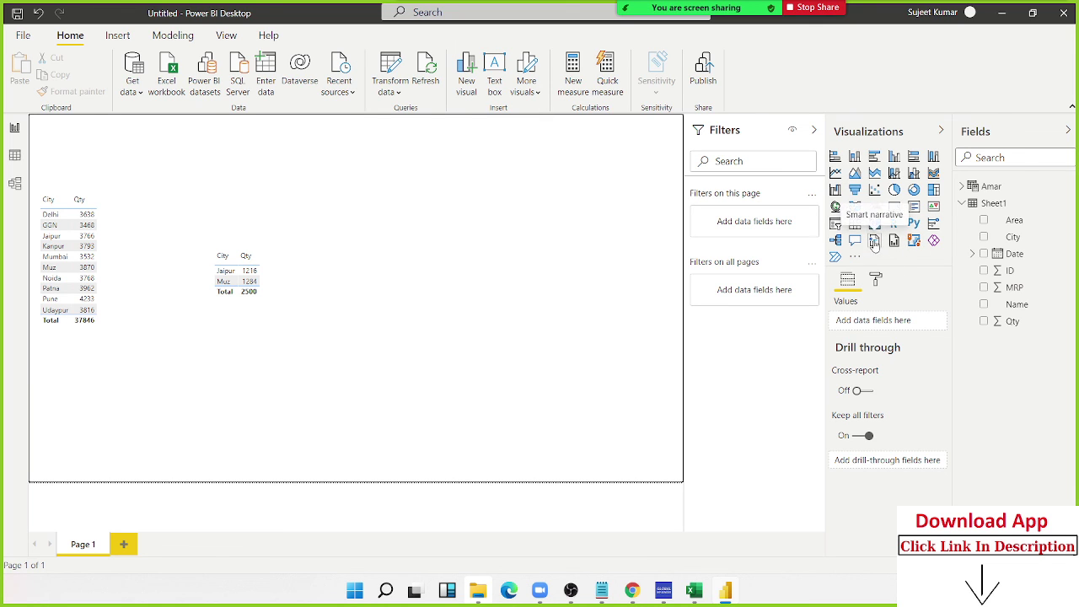
left_click(835, 223)
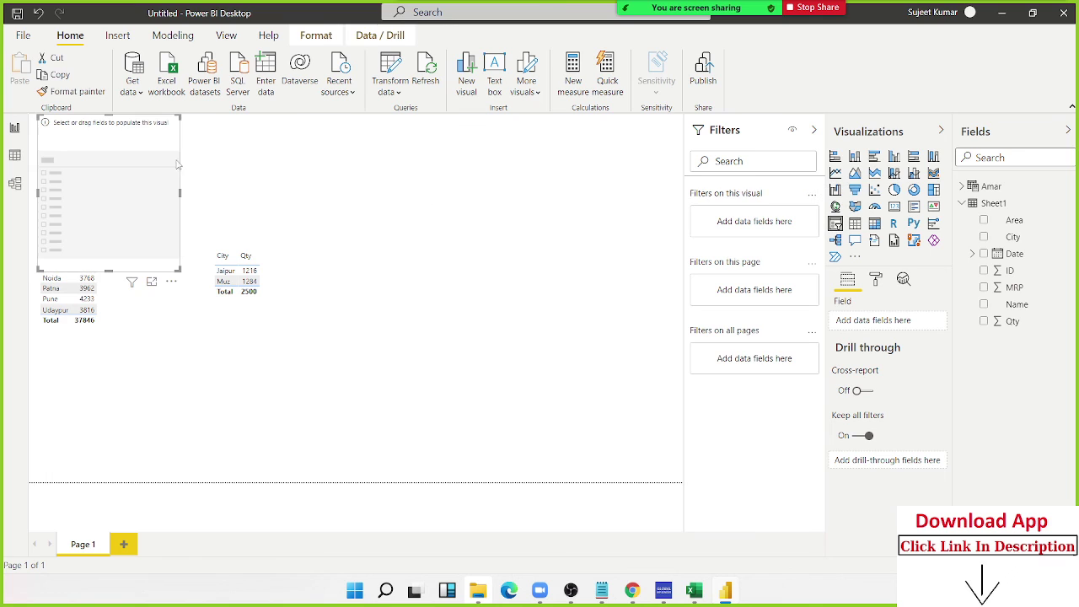
Move the slicer above the second table, bind it to Name, and make it a compact dropdown.
left_click_drag(177, 164, 424, 166)
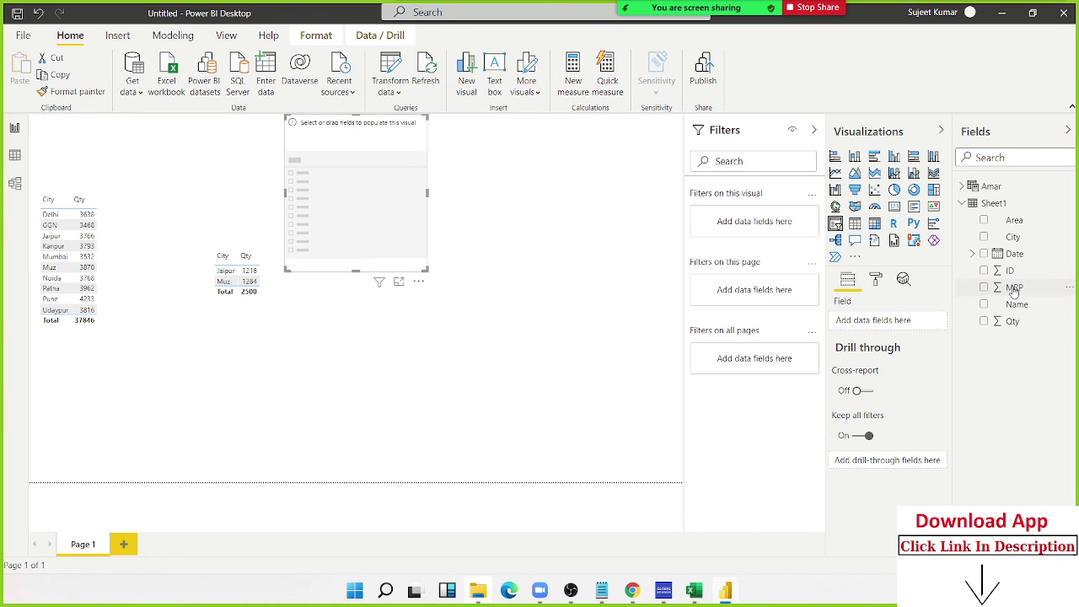
left_click_drag(1016, 305, 386, 170)
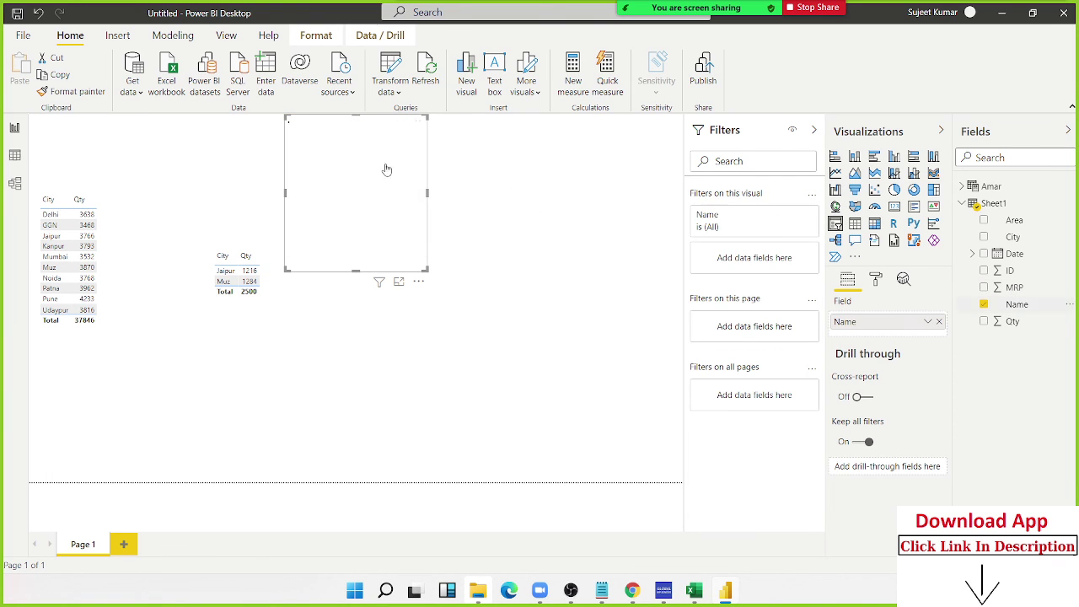
left_click(421, 125)
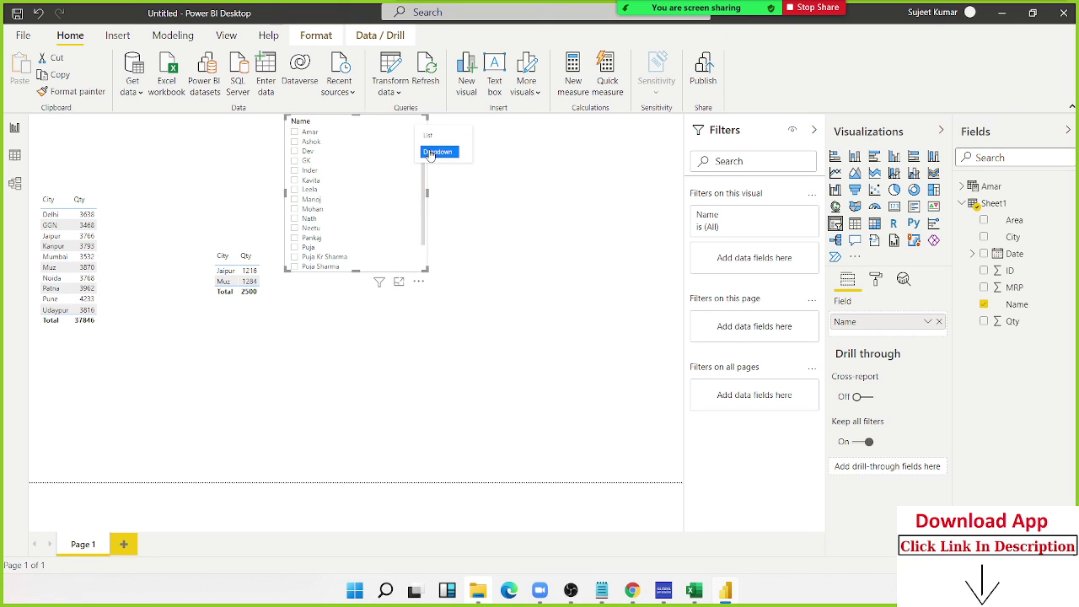
left_click(432, 153)
left_click_drag(426, 271, 444, 166)
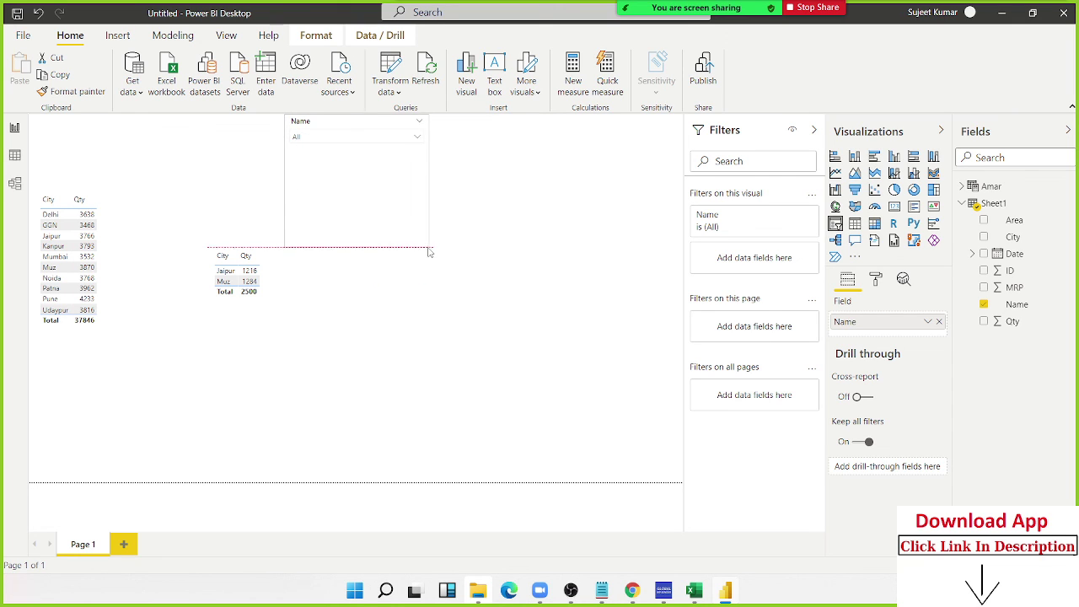
left_click(449, 205)
left_click(435, 139)
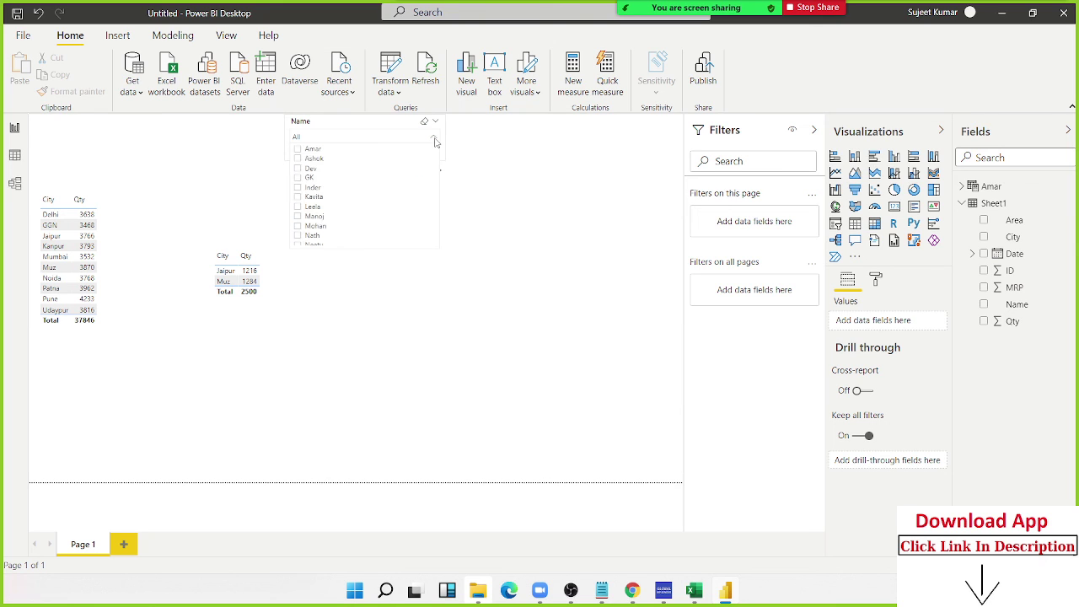
Try the Name slicer on each listed name, ending with Dev, GK and then Kavita.
left_click(298, 149)
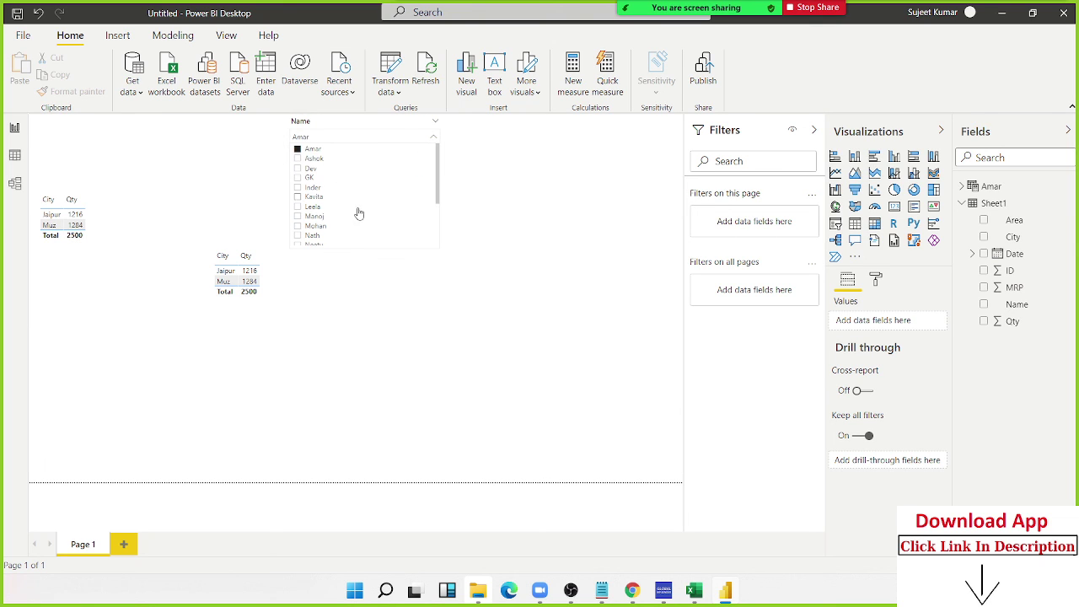
left_click(297, 159)
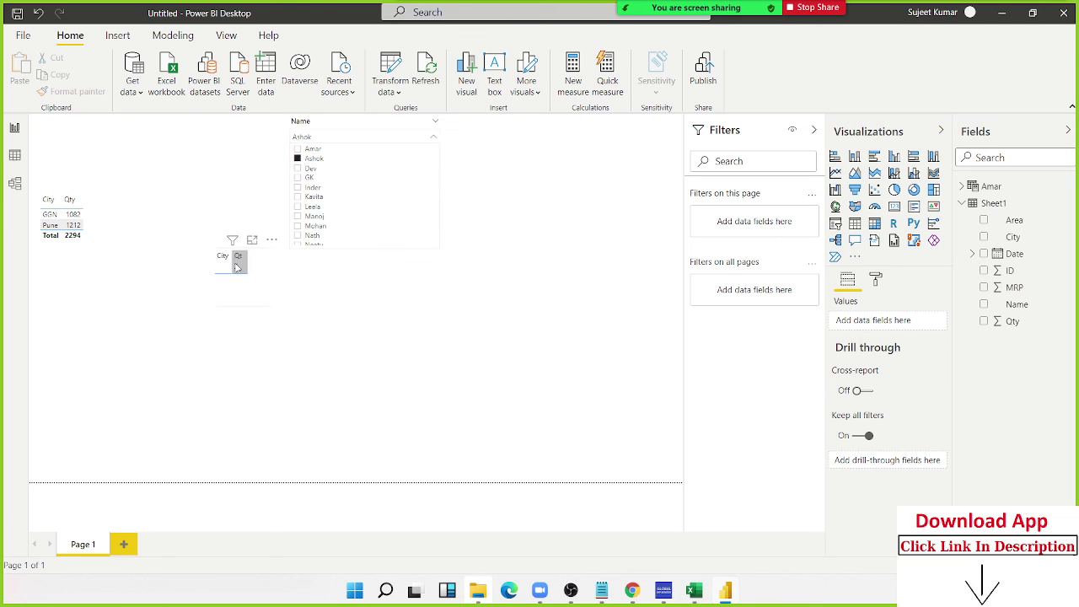
left_click(298, 168)
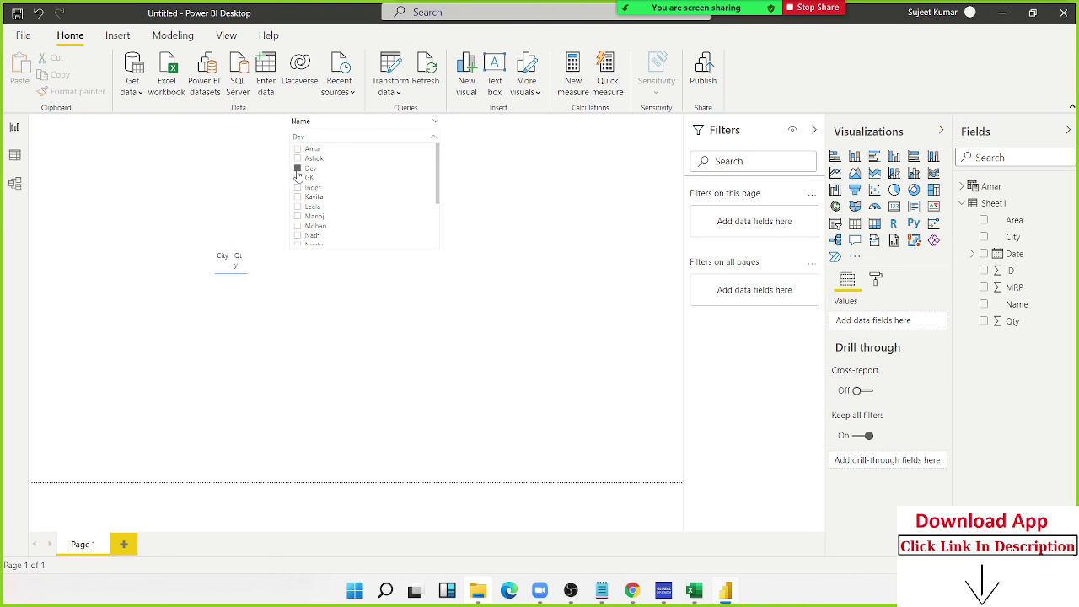
left_click(297, 177)
left_click(297, 197)
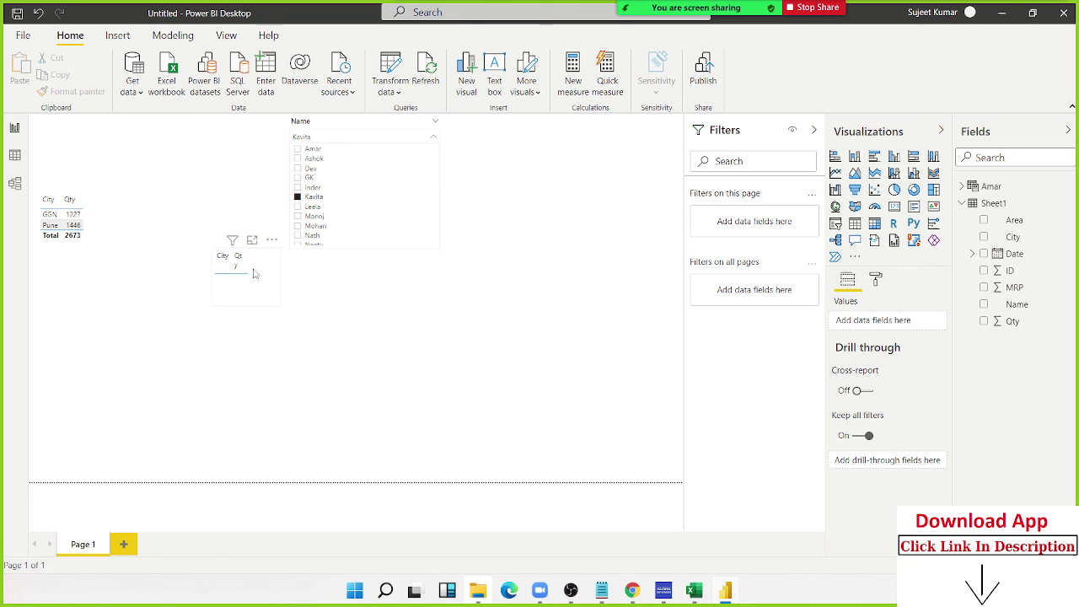
Resize the empty City/Qty table visual larger and wider, then shrink it back.
left_click(253, 274)
left_click_drag(277, 302, 305, 312)
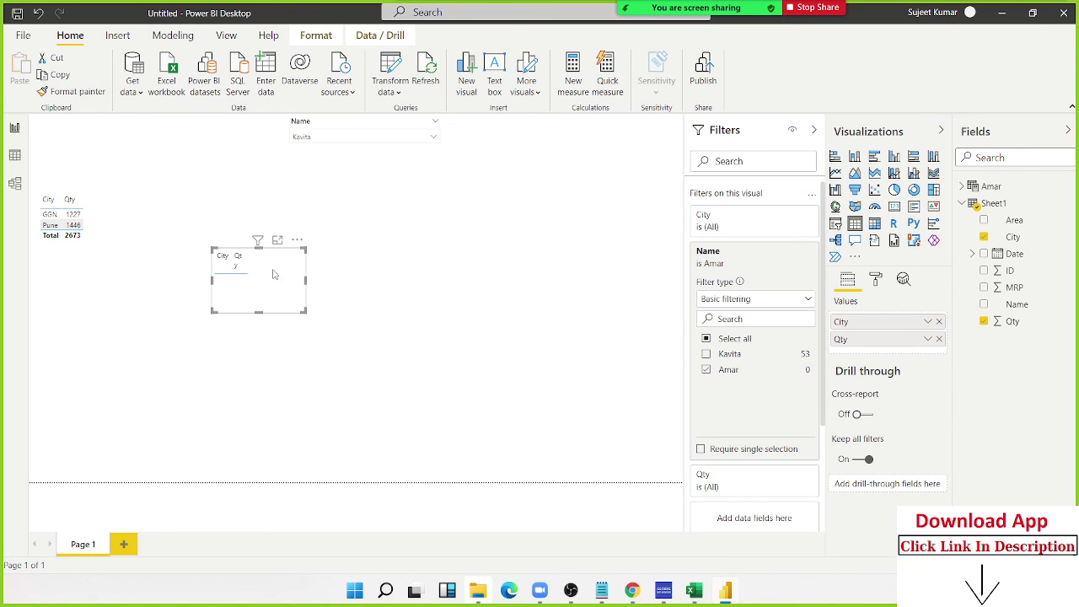
left_click_drag(306, 280, 343, 280)
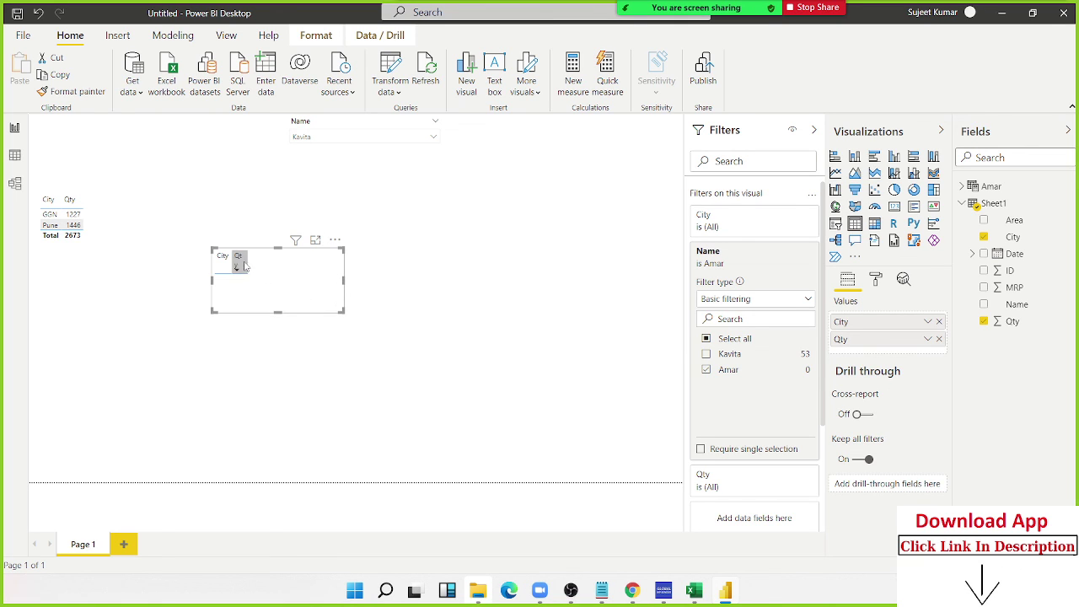
left_click_drag(344, 311, 275, 296)
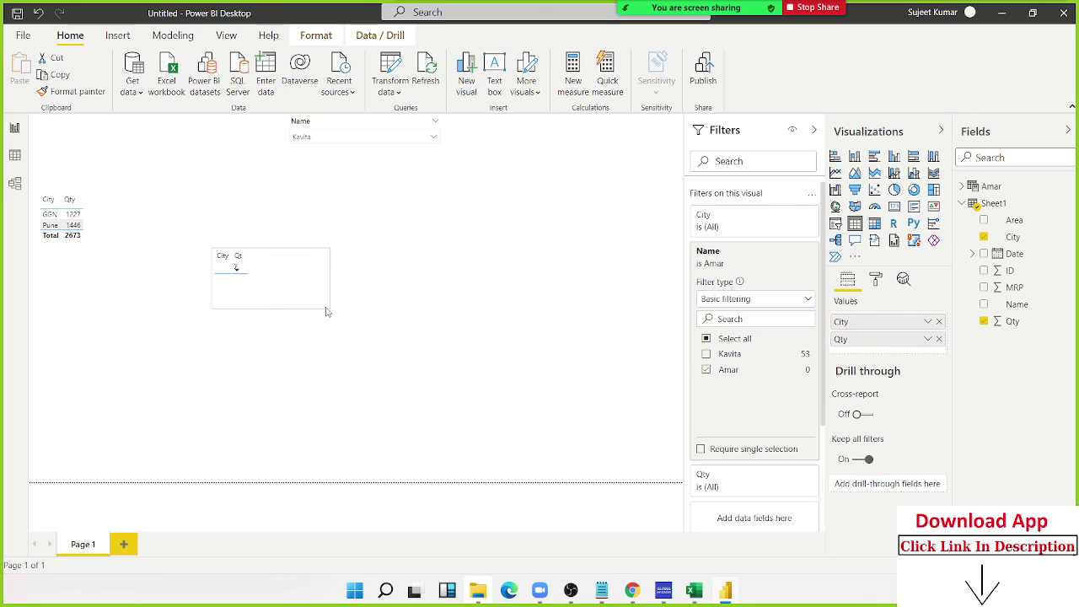
Uncheck Kavita in the Name slicer so it returns to All.
left_click(404, 179)
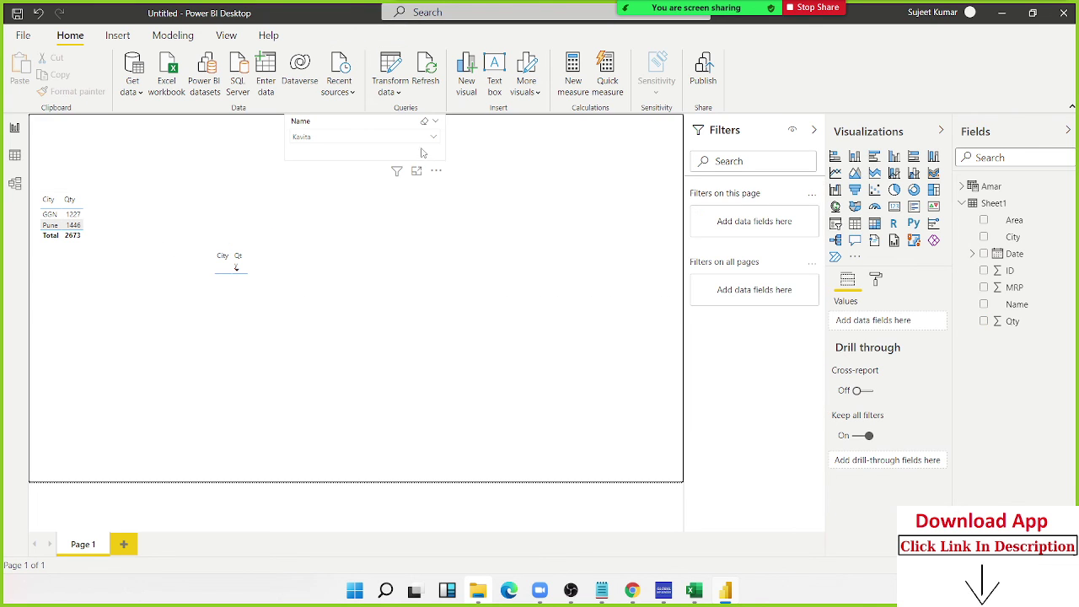
left_click(431, 140)
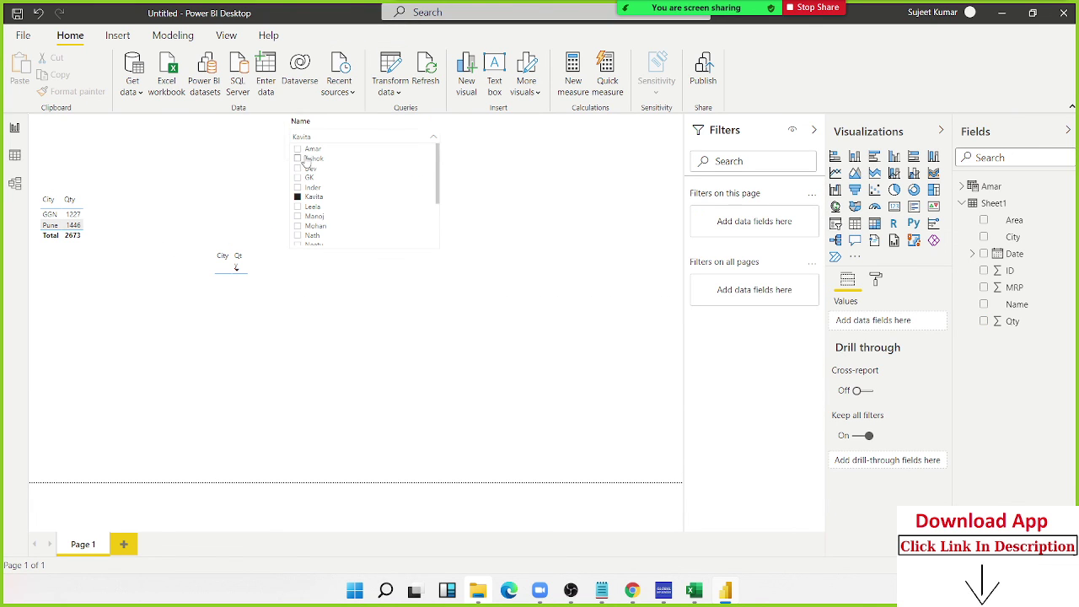
left_click(297, 196)
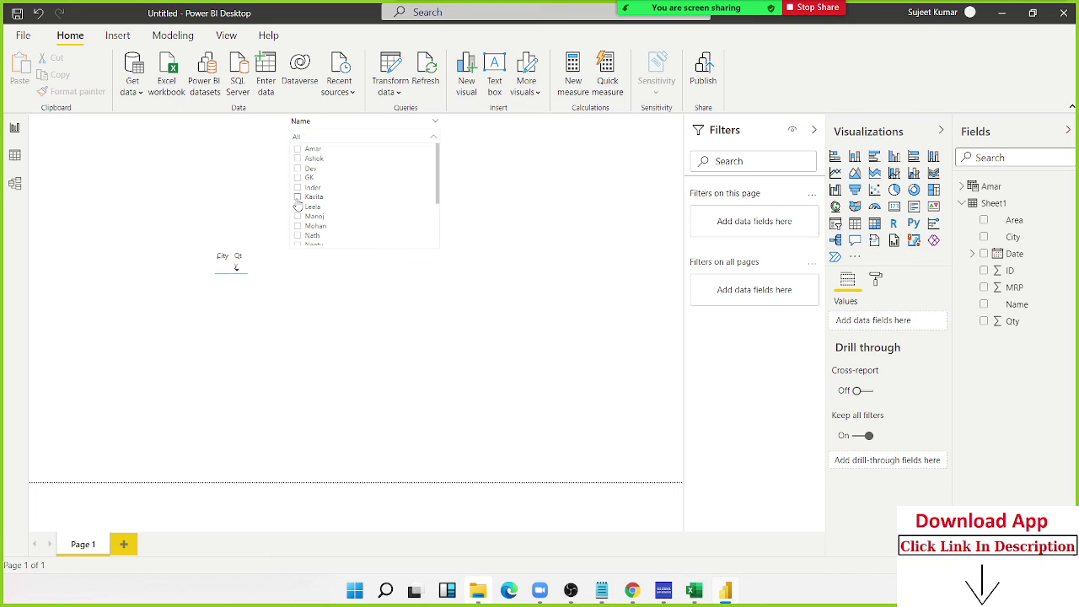
Close the names list and review the Name slicer's More options and affecting filters.
left_click(384, 293)
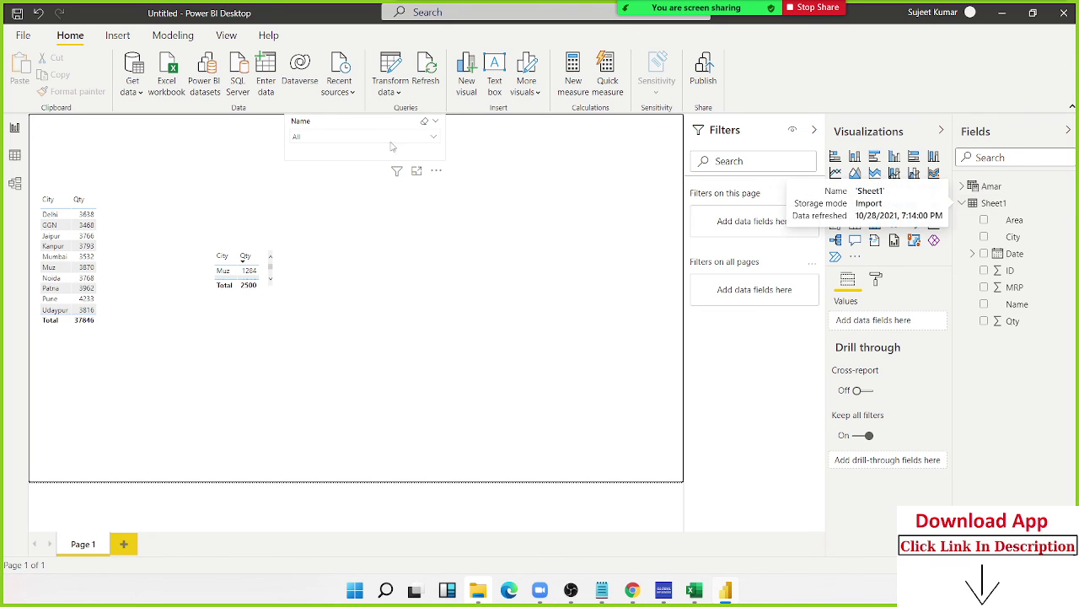
left_click(434, 125)
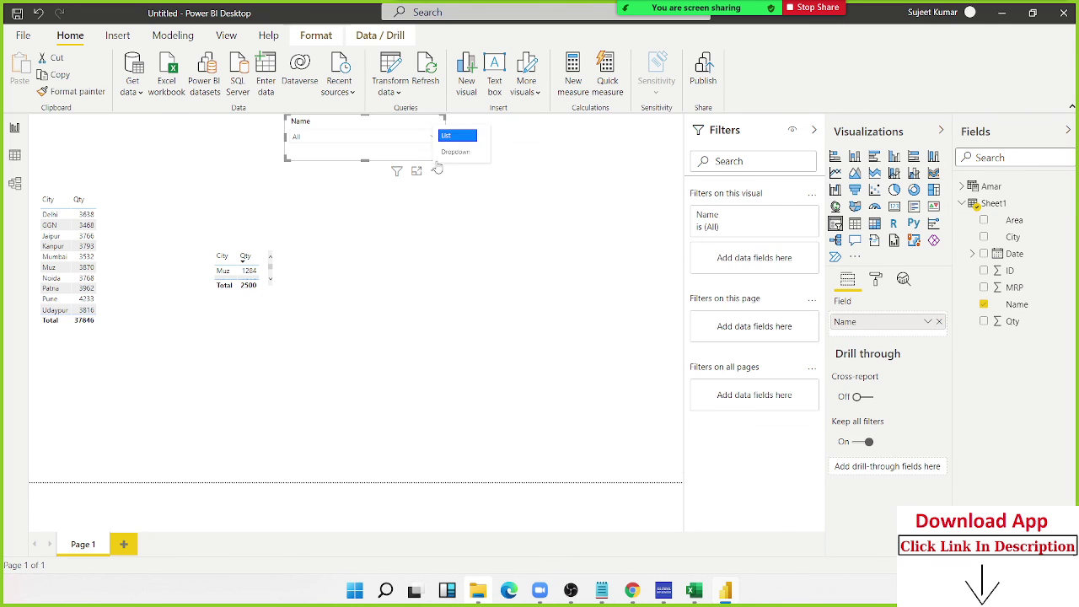
left_click(436, 172)
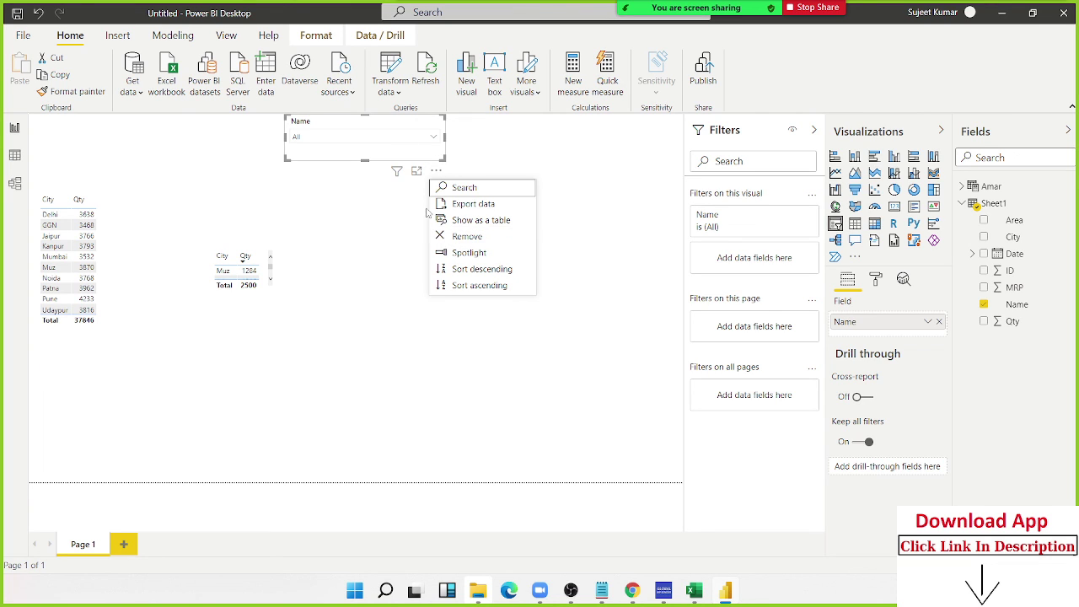
left_click(399, 175)
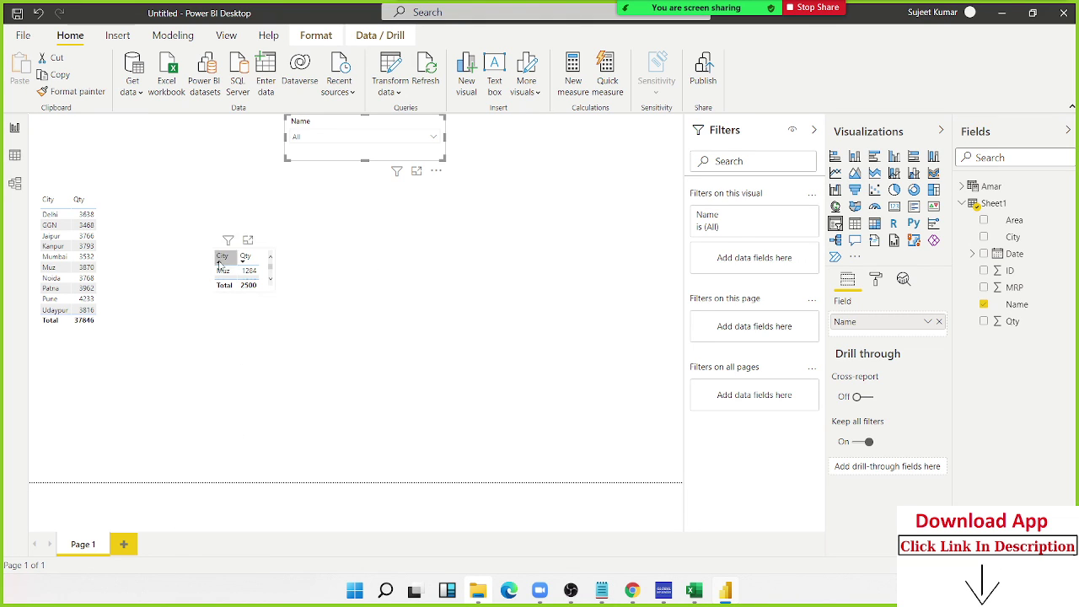
Check the Amar table's DAX formula, then delete the small City/Qty table visual.
left_click(218, 257)
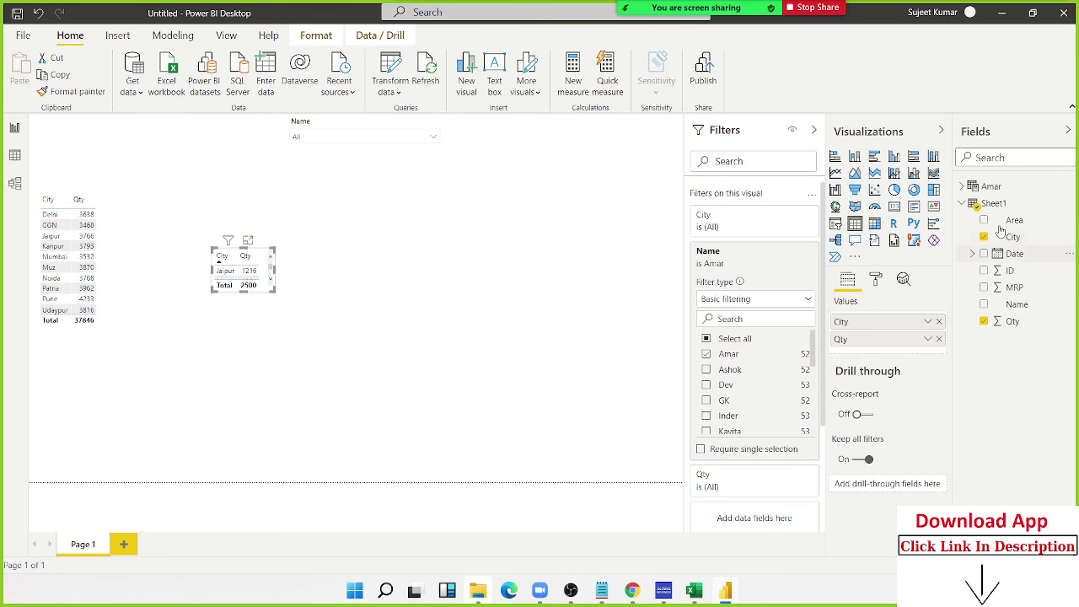
left_click(978, 186)
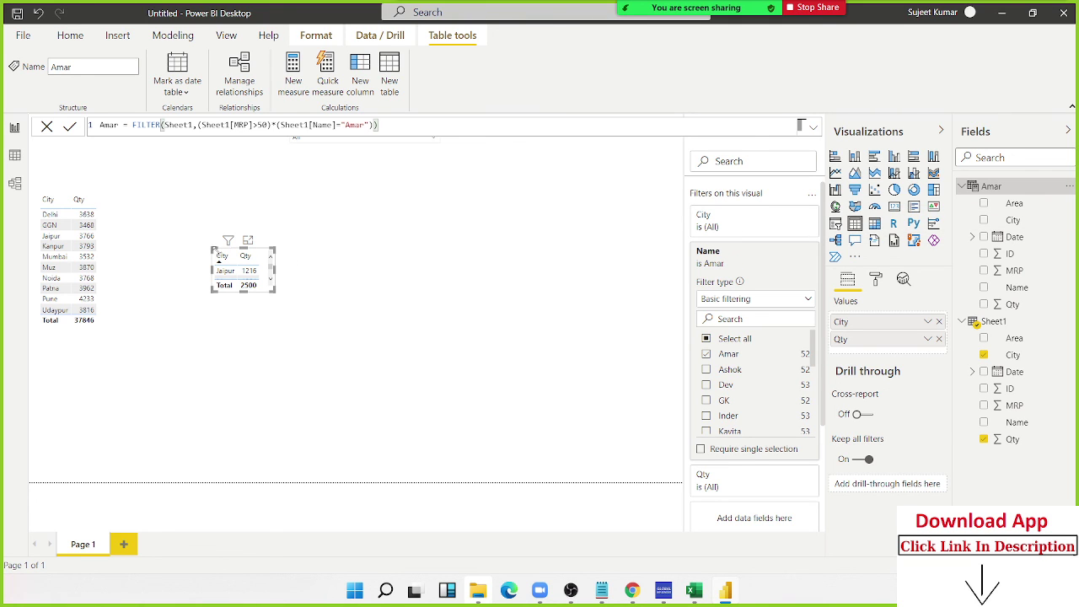
key("Delete")
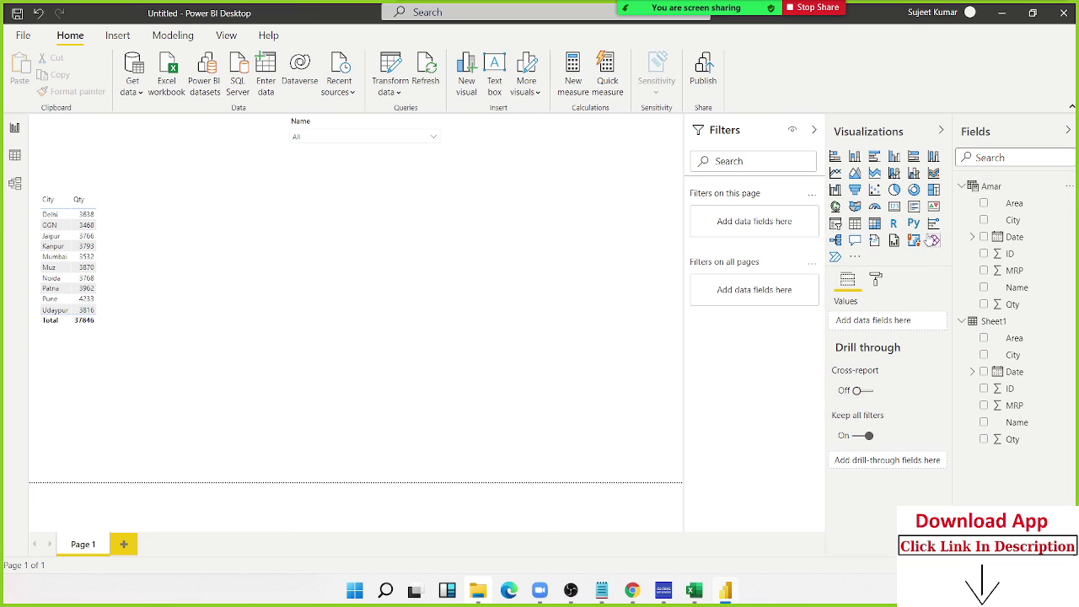
Place a new table beside the city totals listing Amar's Name, Qty and City fields.
left_click(855, 224)
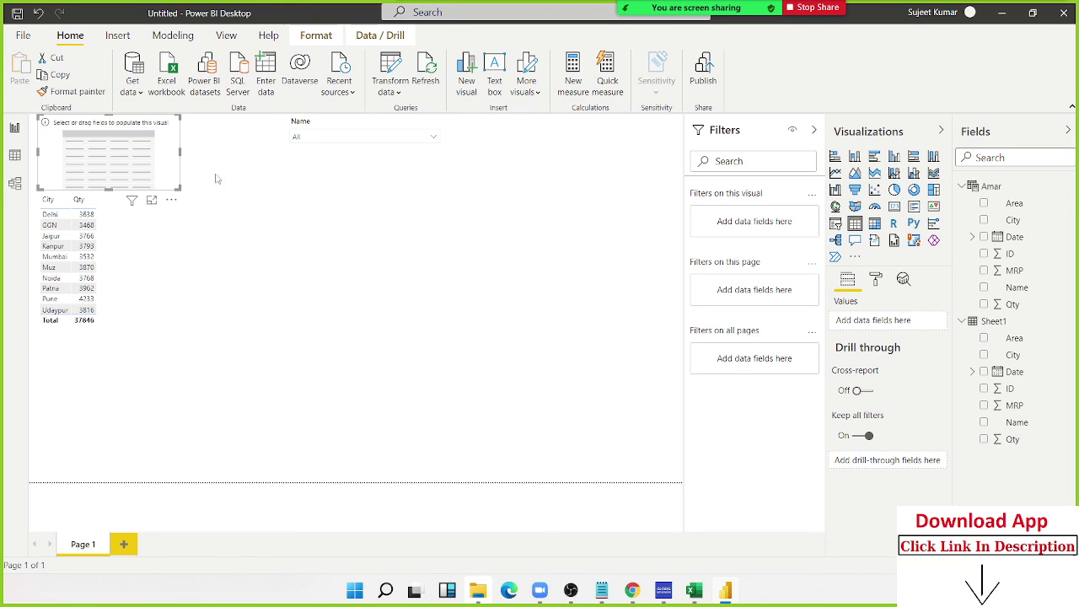
left_click_drag(109, 138, 284, 256)
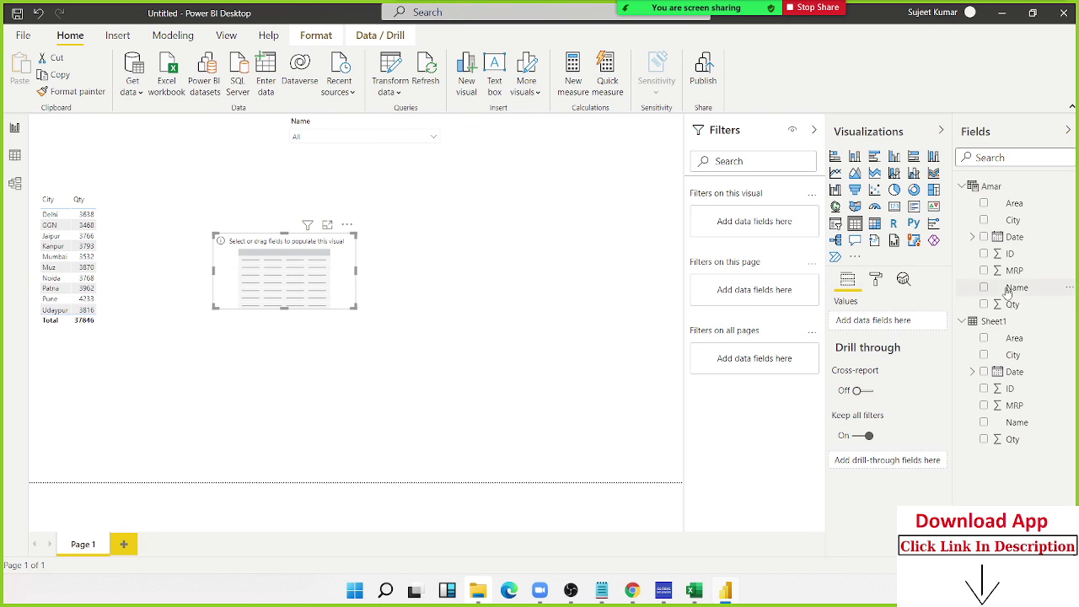
left_click_drag(863, 320, 270, 271)
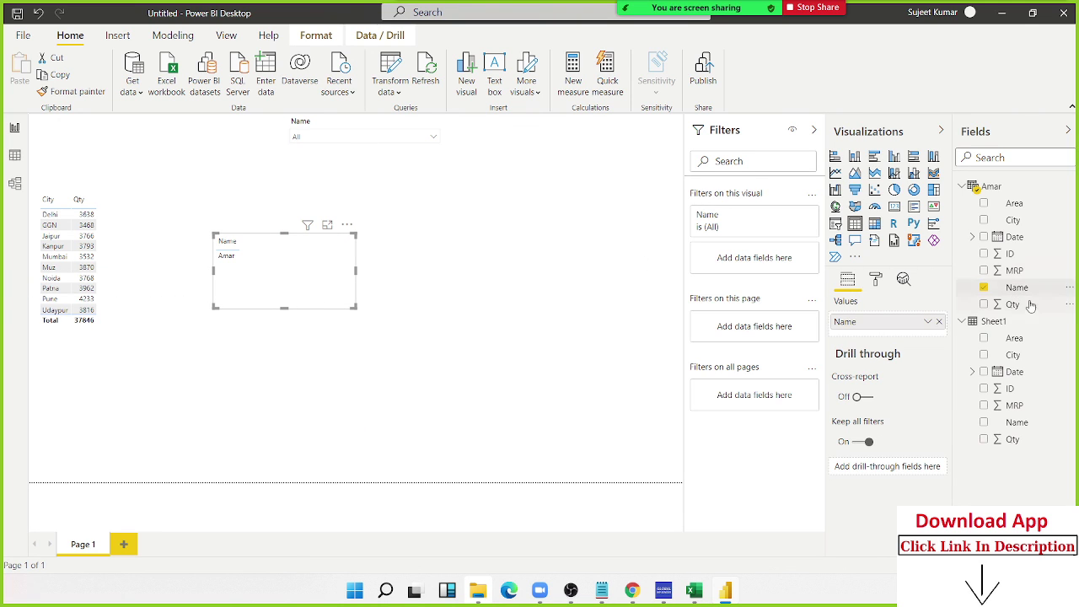
mouse_move(1012, 304)
left_mouse_down()
mouse_move(866, 313)
mouse_move(318, 283)
left_mouse_up()
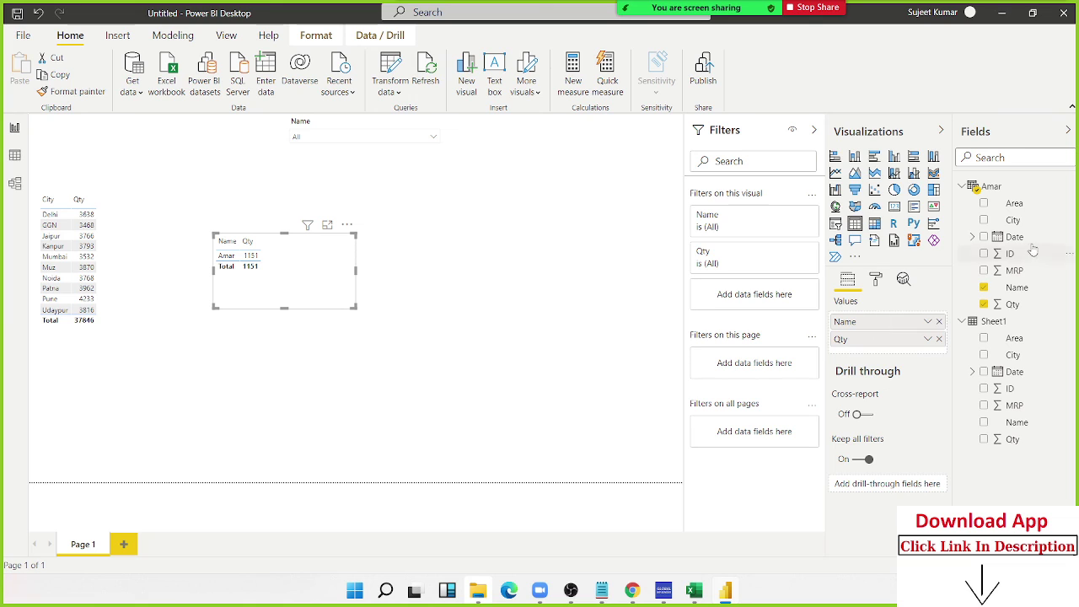
left_click_drag(1013, 220, 311, 288)
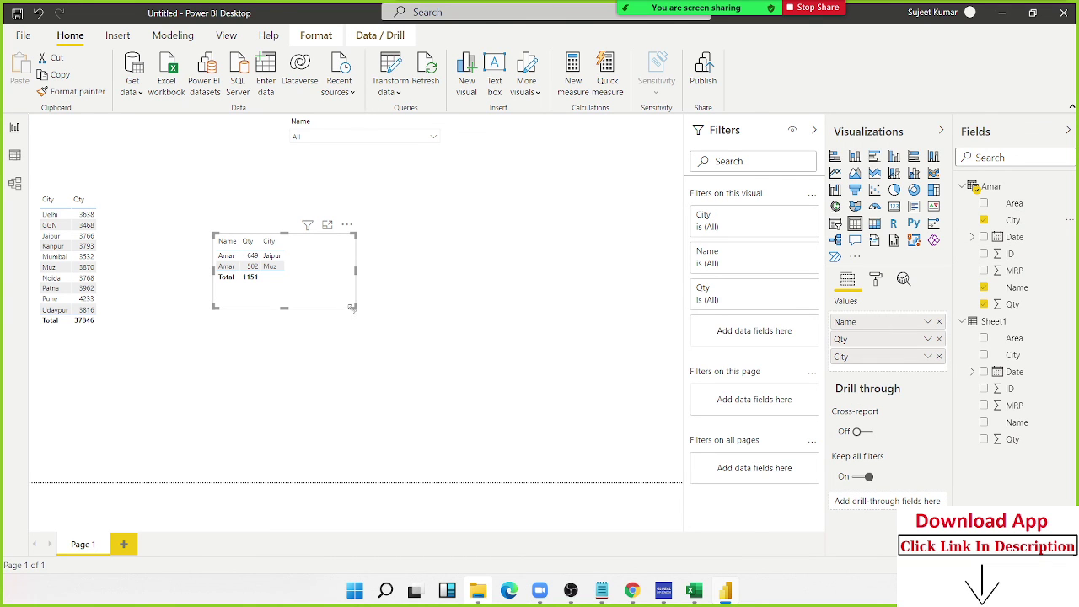
left_click(407, 334)
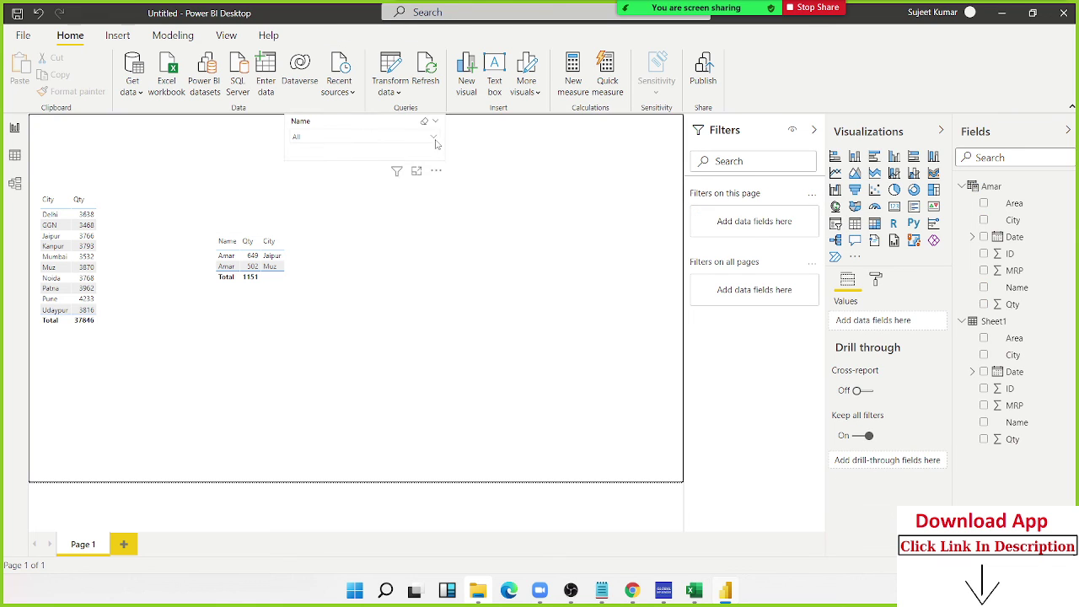
left_click(433, 139)
left_click(433, 140)
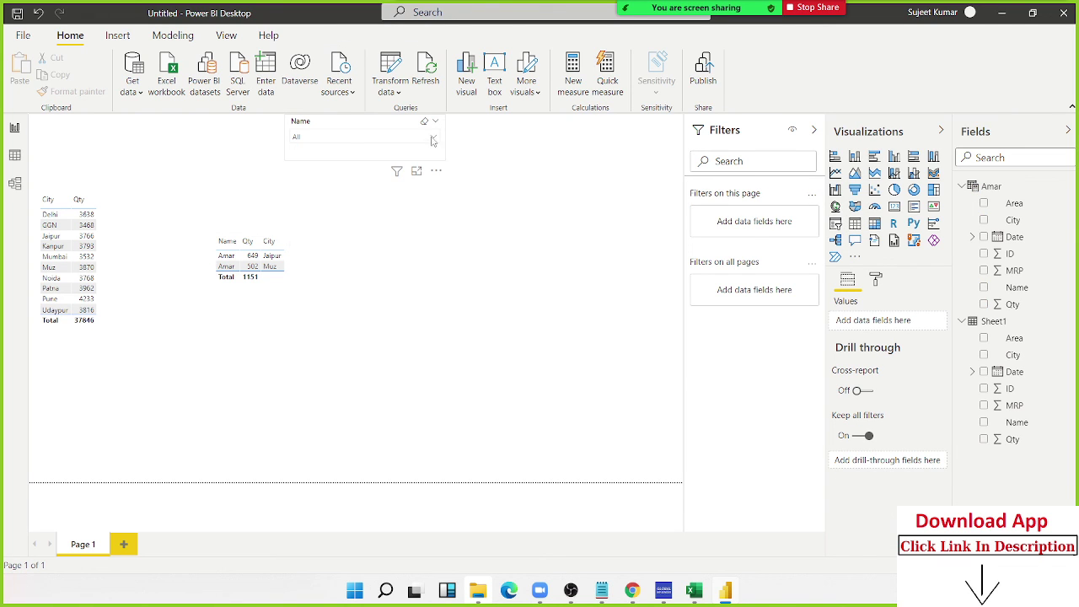
left_click(432, 140)
left_click(307, 148)
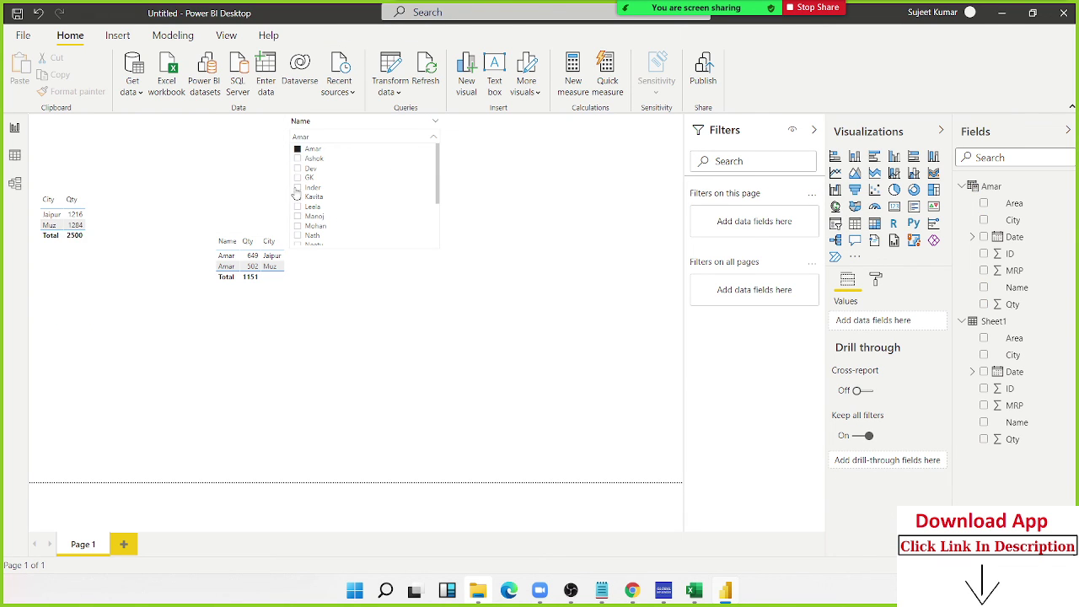
left_click(305, 159)
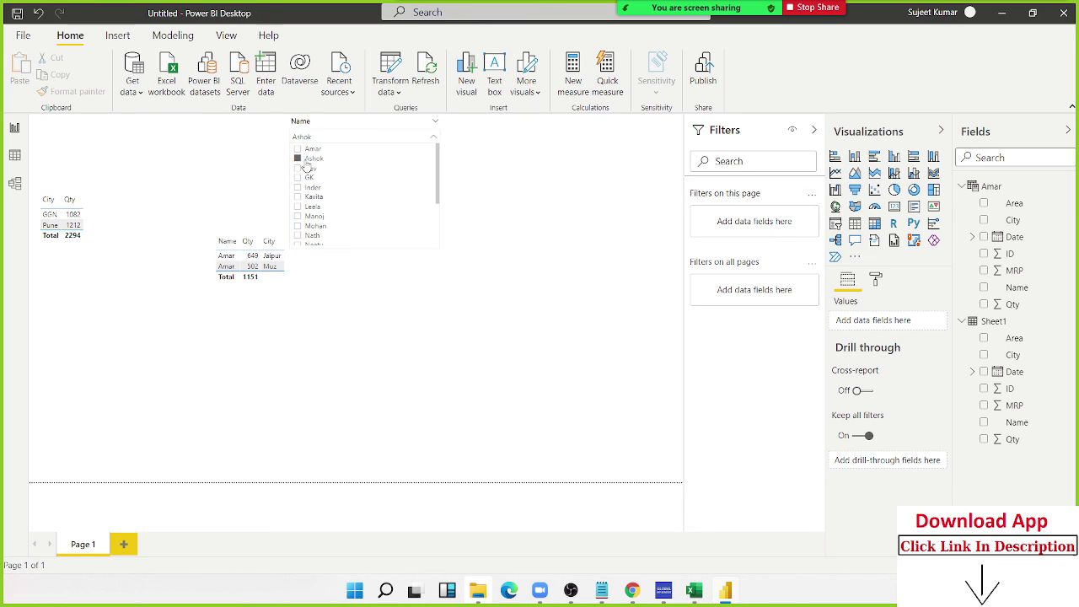
left_click(301, 159)
left_click(236, 164)
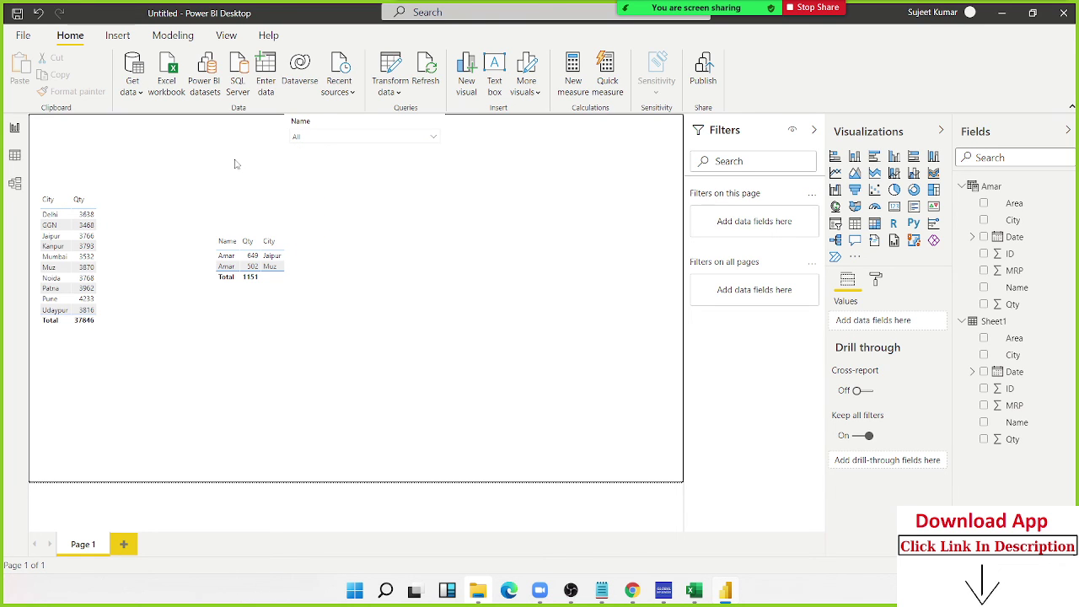